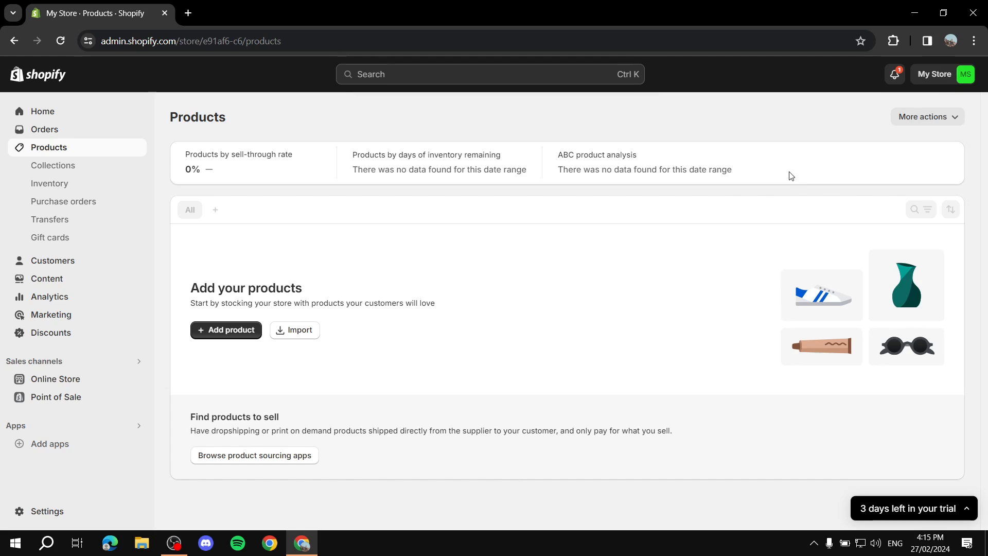
- Open the Online Store themes page, where Dawn 13.0.1 is listed as the current theme
left_click(84, 380)
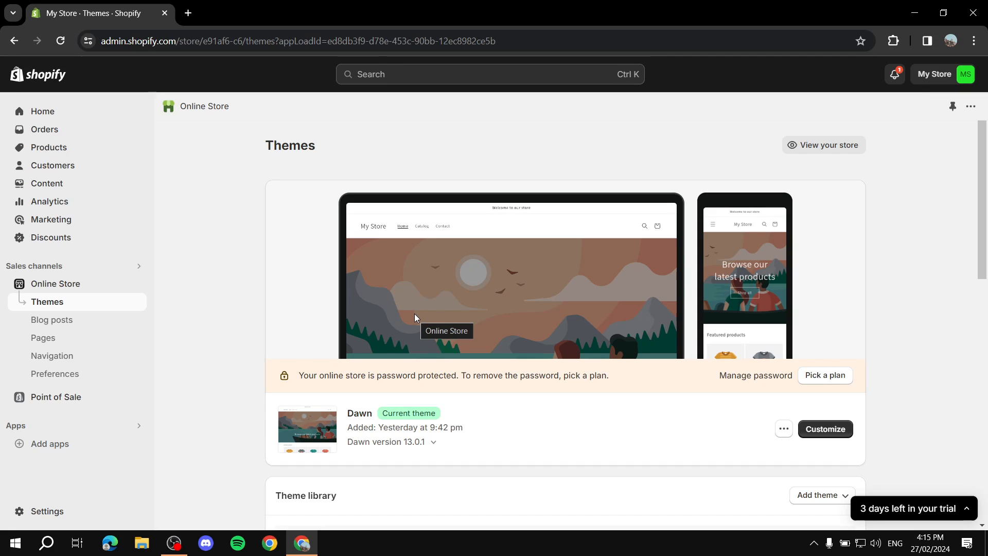
left_click_drag(348, 412, 376, 416)
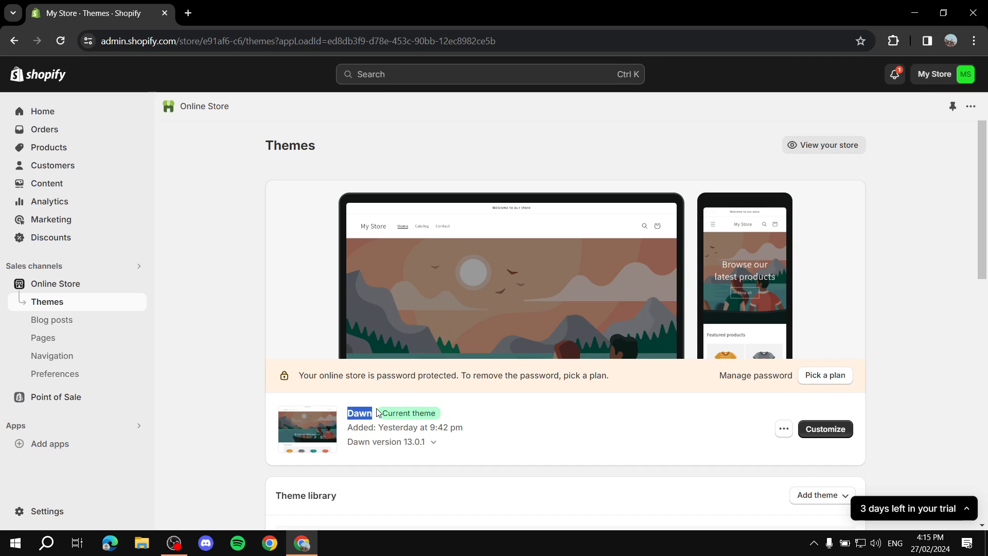
left_click(552, 412)
left_click_drag(342, 414, 381, 416)
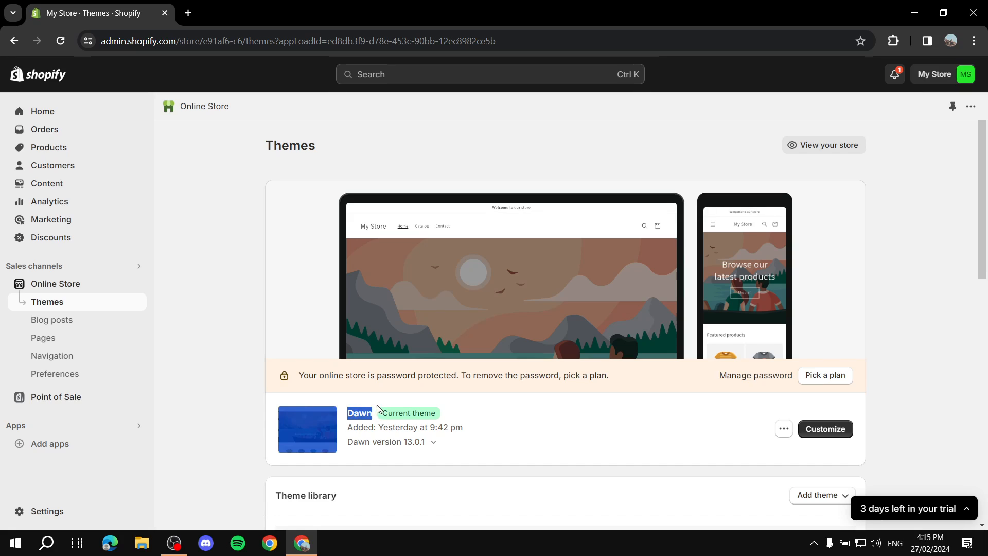
left_click(401, 386)
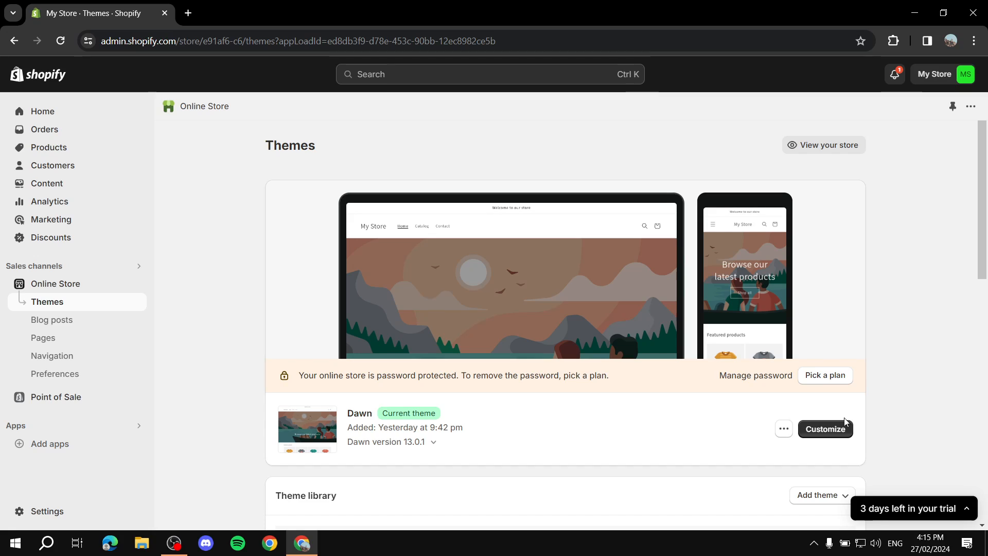
left_click_drag(338, 415, 426, 416)
left_click(507, 416)
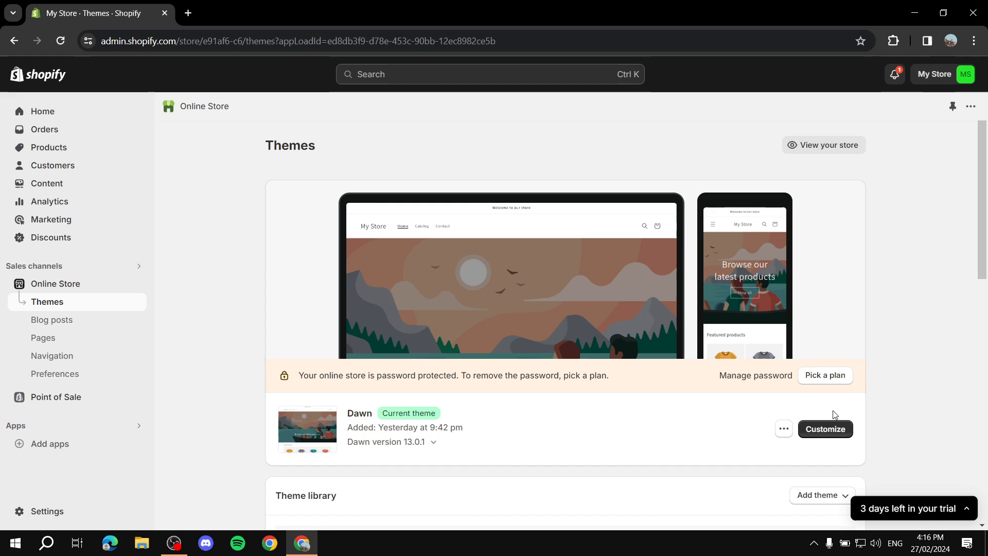
- Open the Dawn theme editor on the Home page and look over its Image banner and Featured collection
left_click(823, 429)
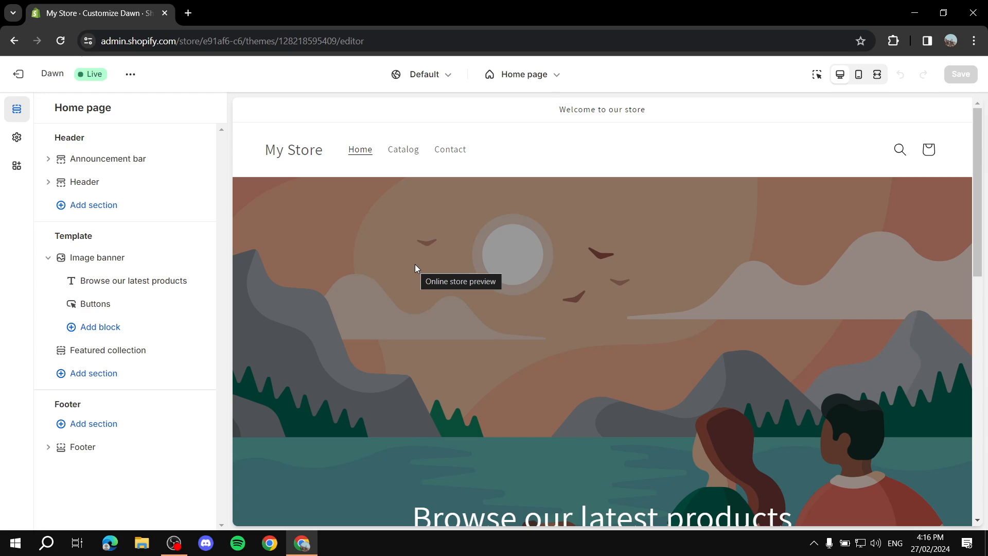
scroll(699, 350, "down", 1)
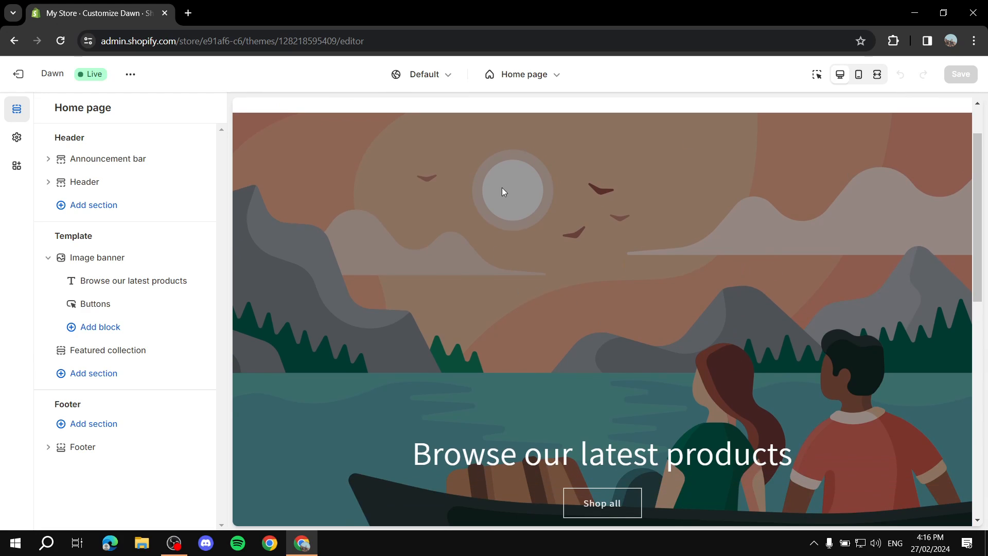
scroll(566, 350, "down", 4)
scroll(472, 311, "up", 5)
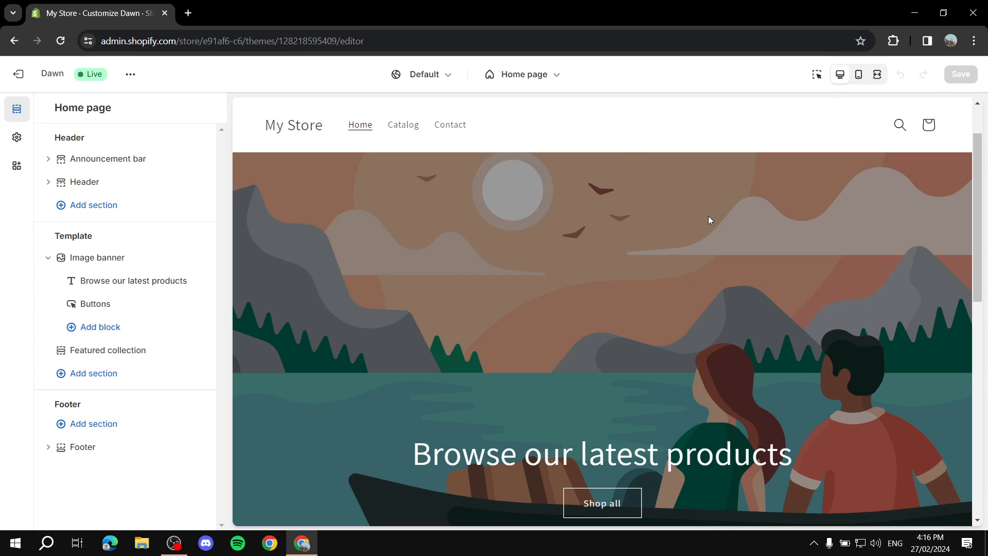
mouse_move(93, 263)
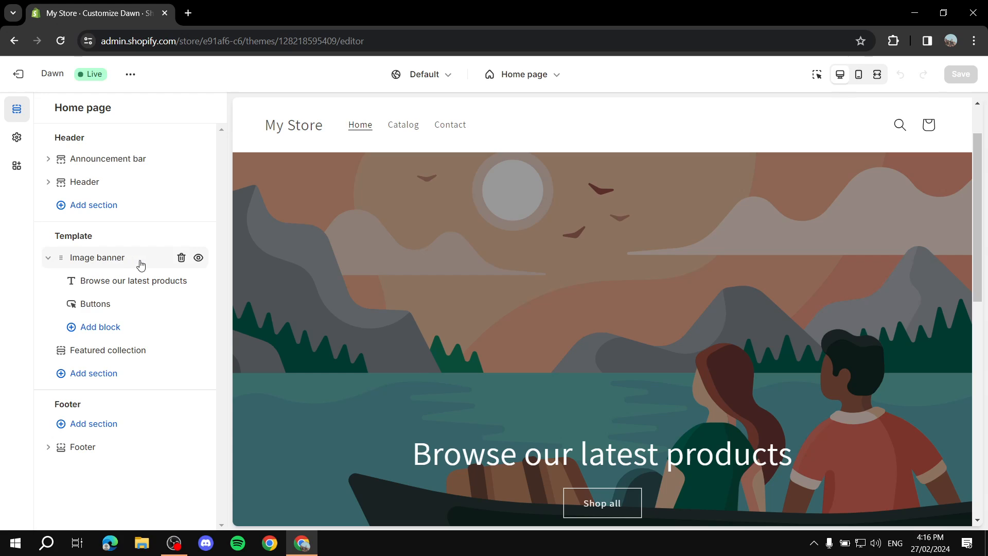
- Delete the Image banner and add a Slideshow section to the Home page template
left_click(182, 258)
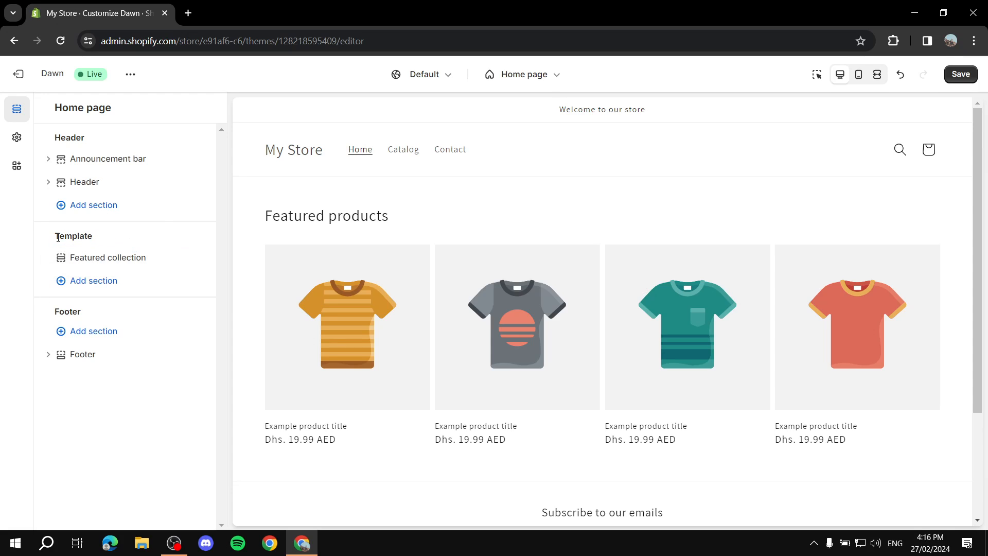
left_click_drag(58, 237, 93, 237)
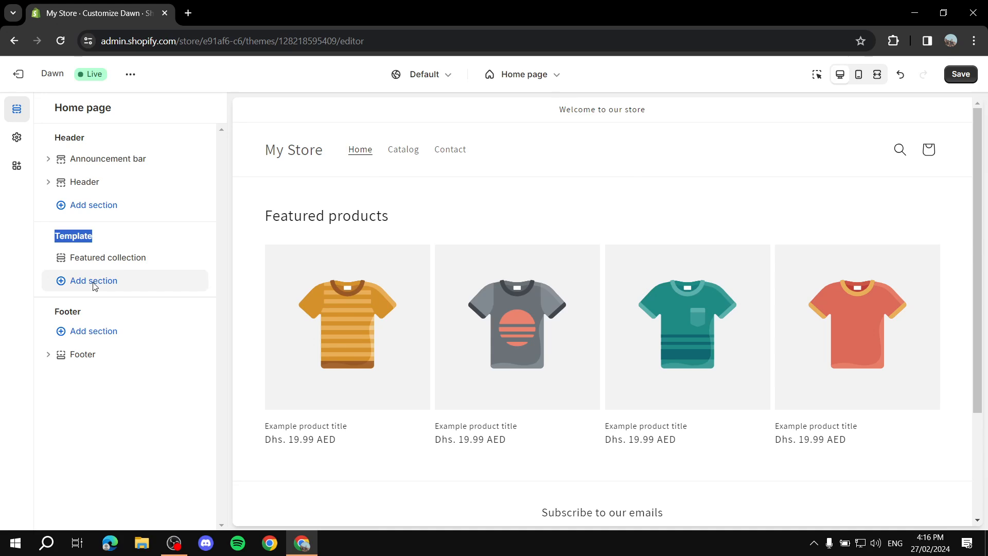
left_click(94, 281)
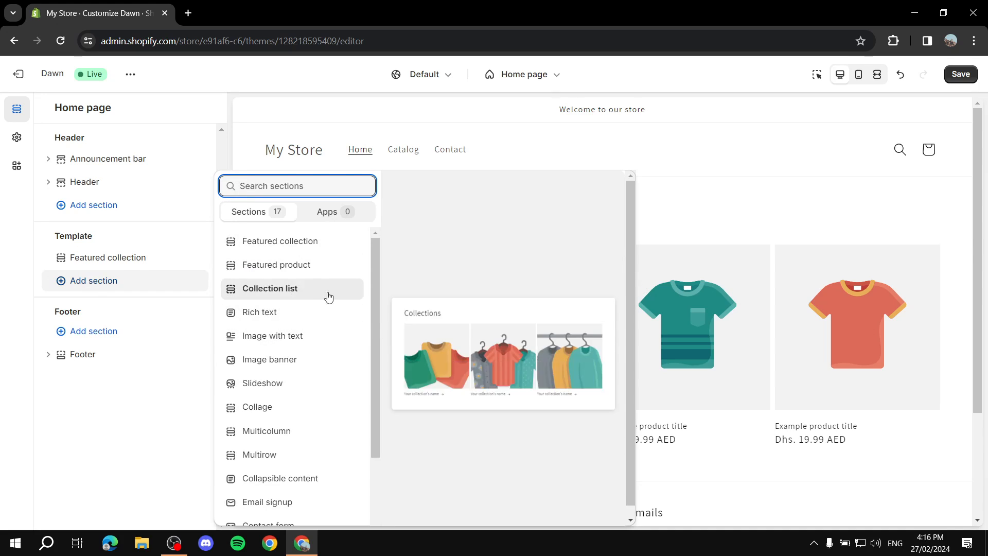
scroll(334, 309, "down", 2)
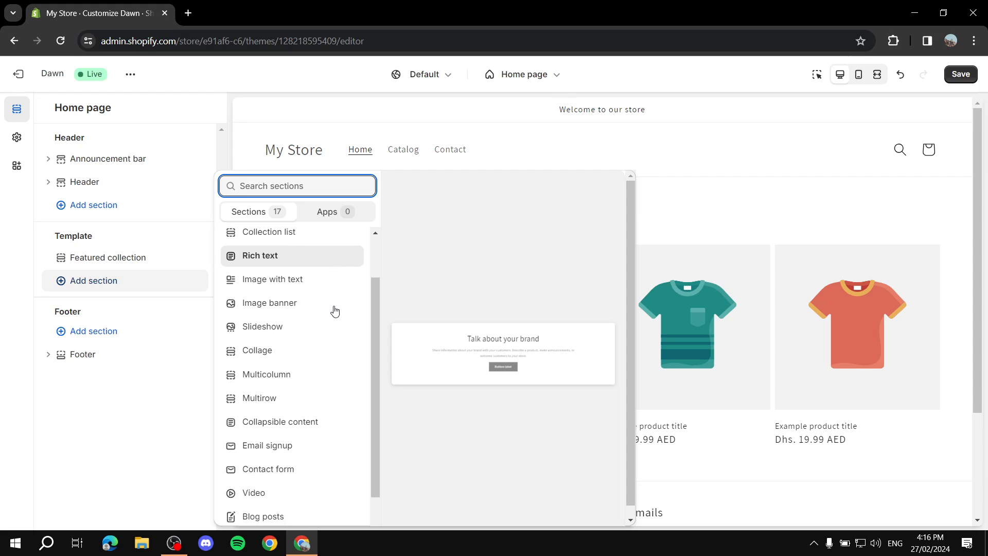
scroll(314, 443, "down", 1)
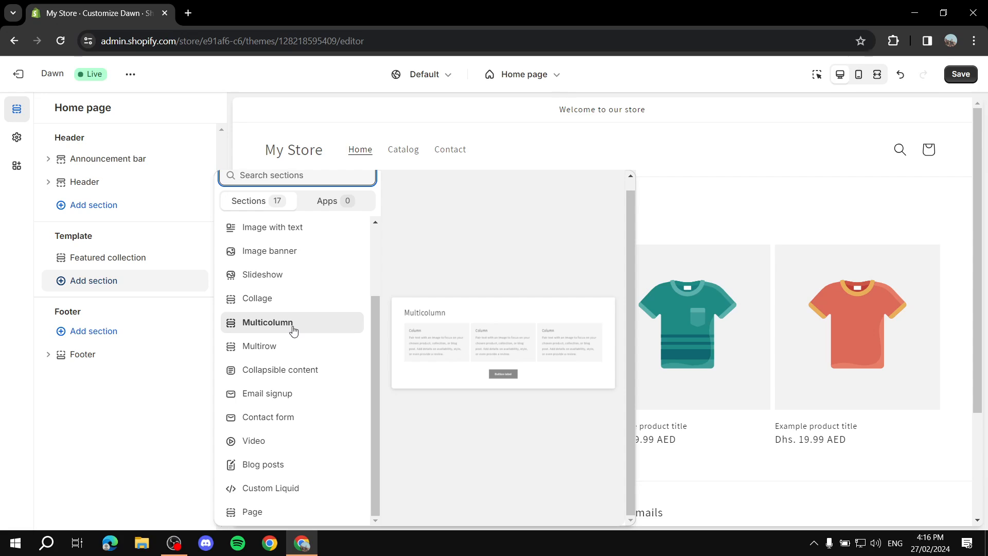
left_click(270, 283)
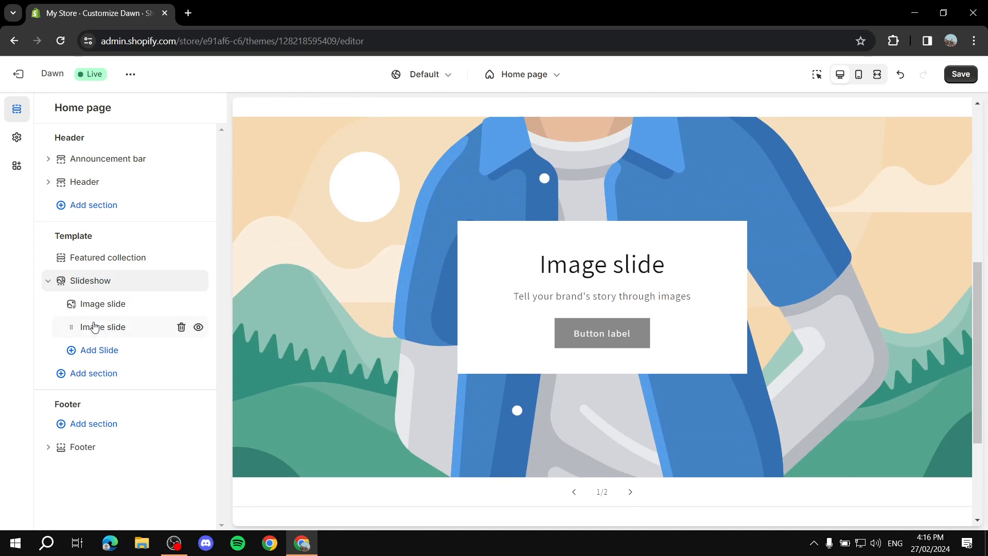
- Collapse the Slideshow section and drag it above Featured collection
left_click(48, 280)
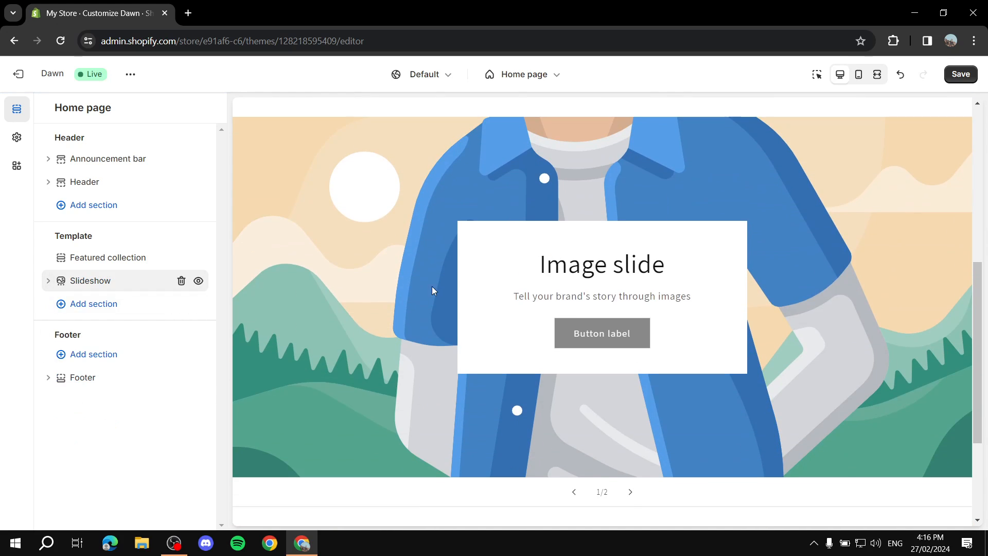
scroll(489, 327, "down", 3)
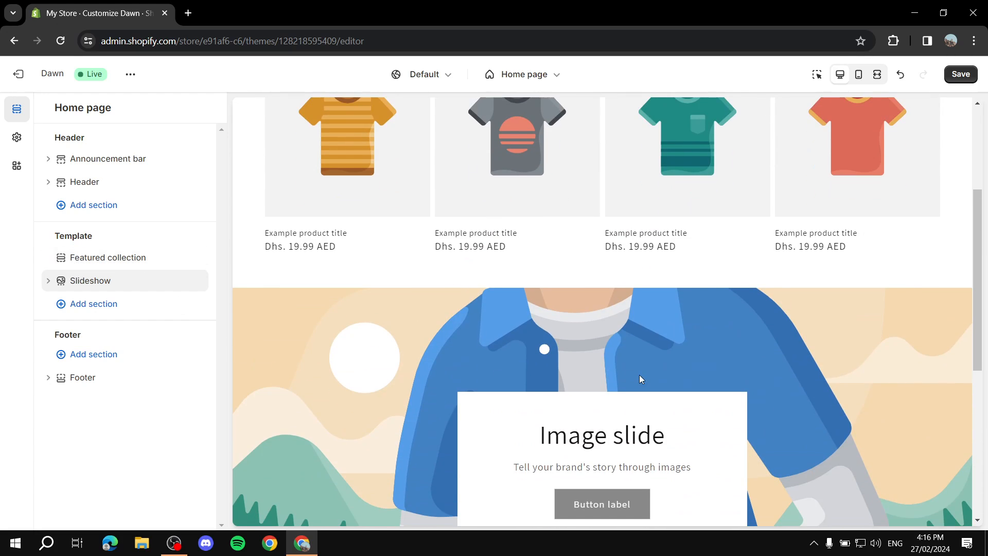
scroll(551, 247, "down", 4)
scroll(550, 247, "up", 7)
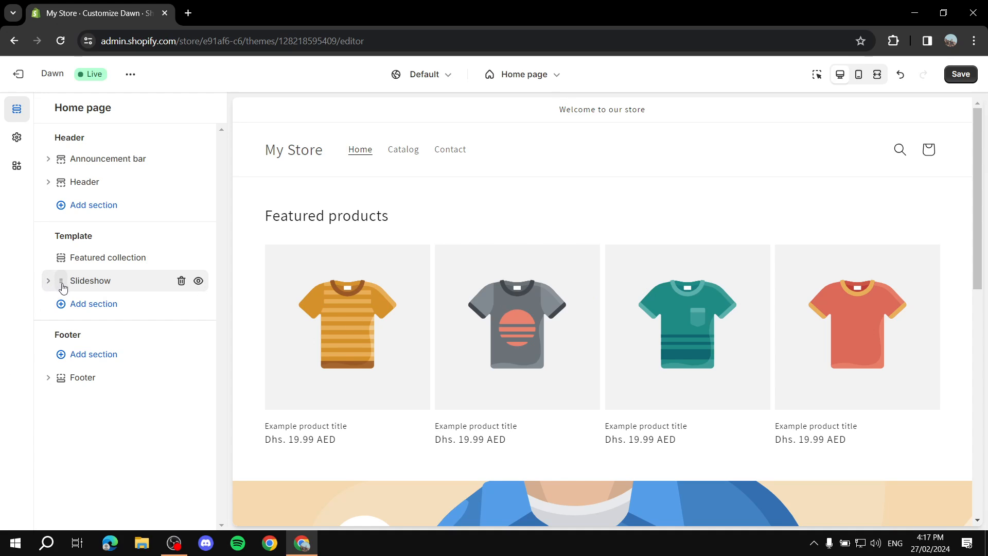
left_click_drag(61, 280, 60, 262)
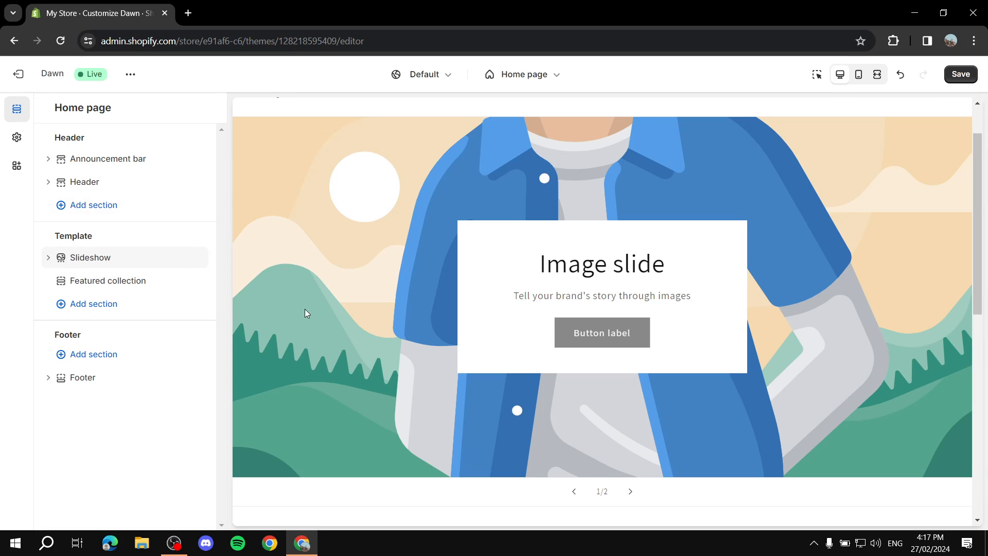
- Flip through both default slides in the preview and expand the Slideshow's slide list
scroll(305, 313, "up", 2)
scroll(665, 304, "down", 2)
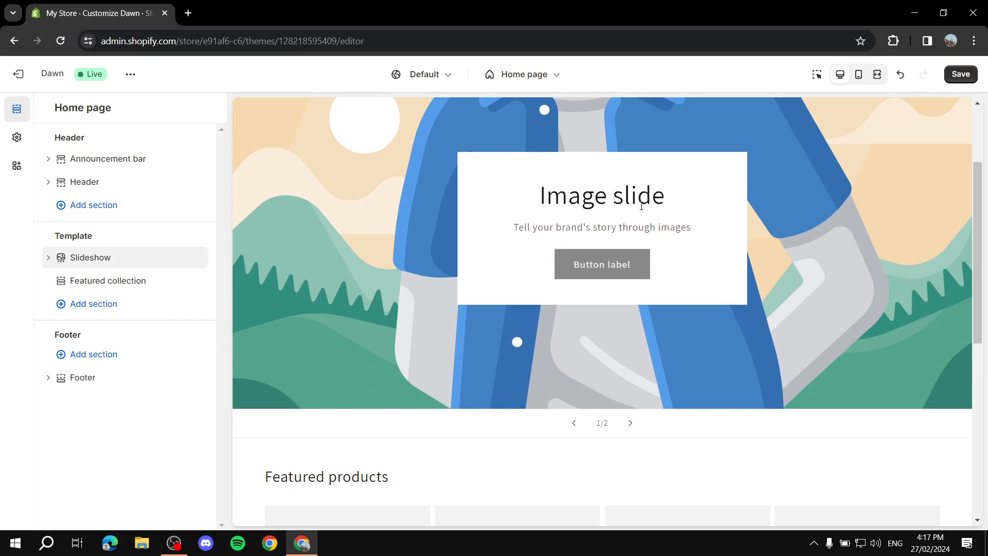
scroll(287, 264, "up", 2)
scroll(576, 326, "down", 2)
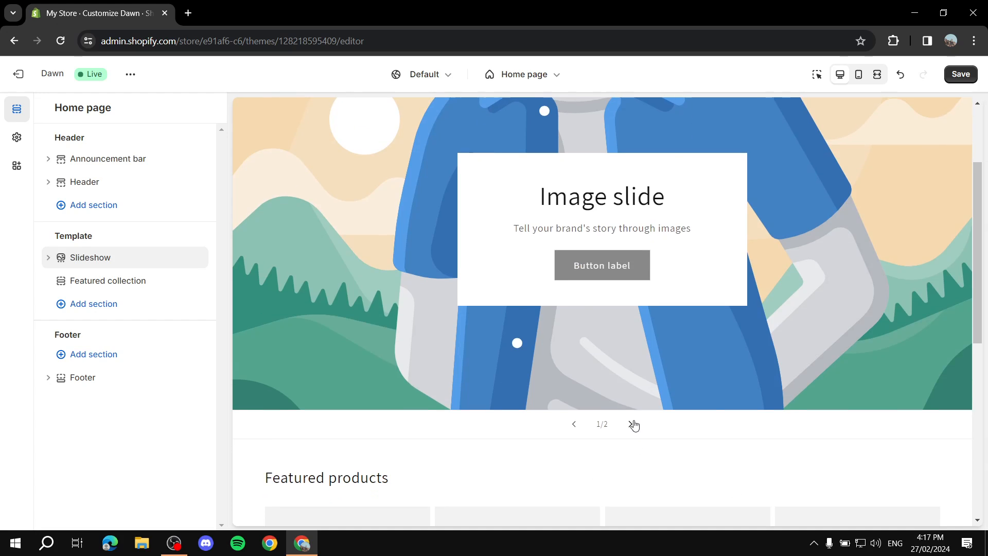
scroll(633, 423, "up", 2)
left_click(631, 487)
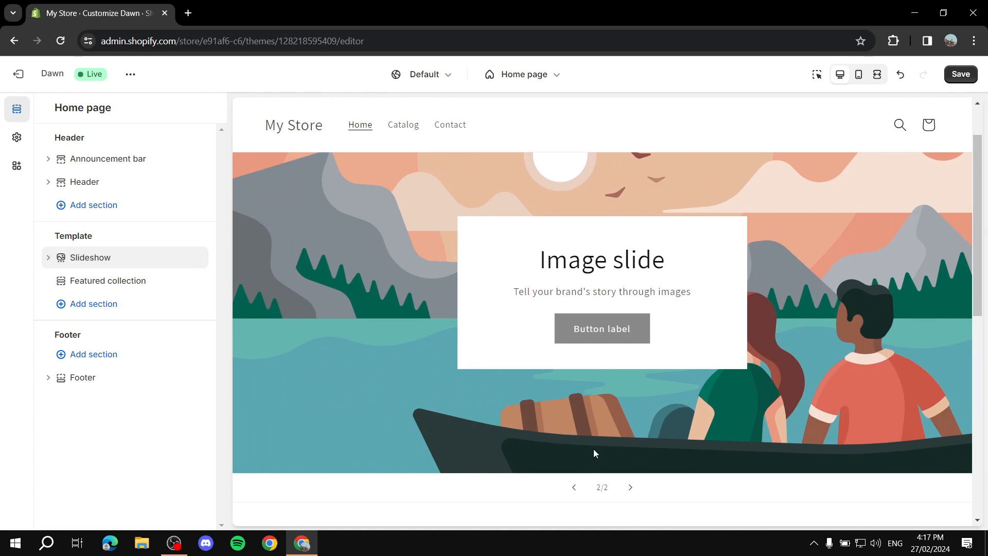
left_click(574, 488)
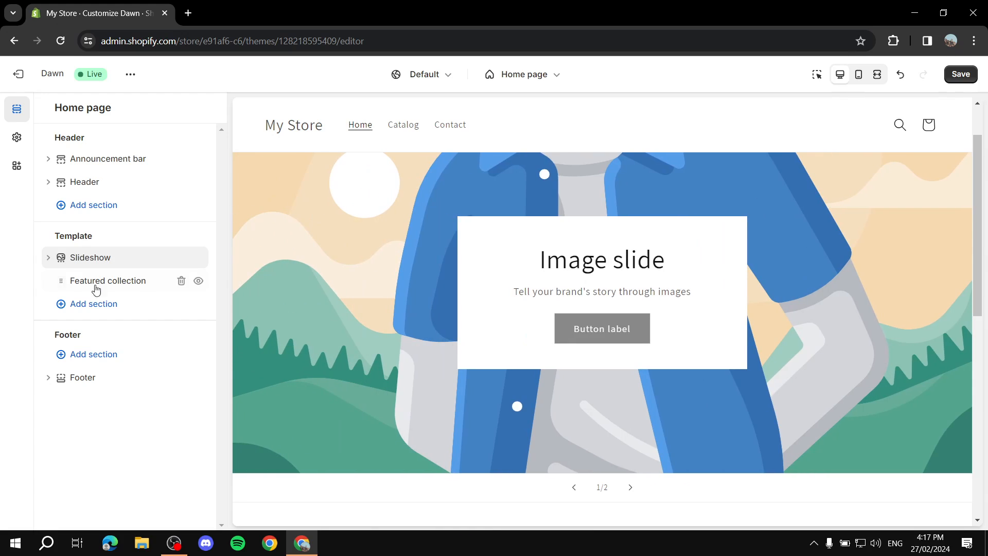
left_click(47, 258)
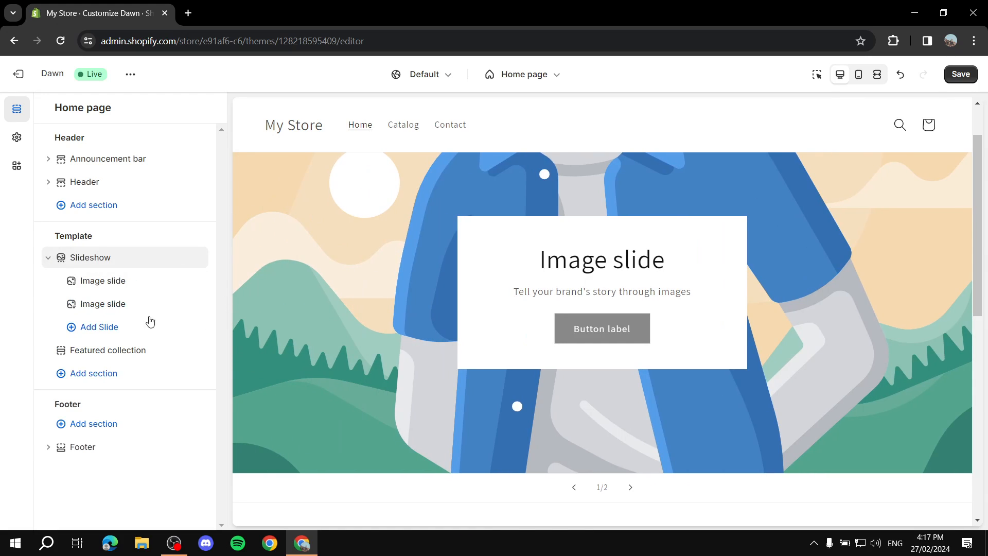
- Open the Slideshow section settings and go back to the section list, twice
left_click(98, 261)
scroll(189, 307, "down", 2)
scroll(189, 306, "down", 1)
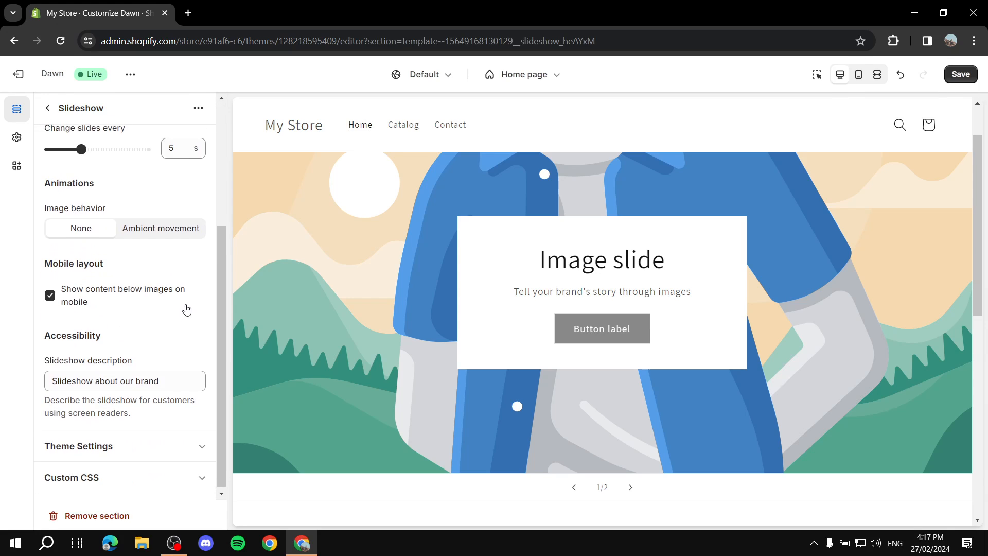
scroll(187, 308, "up", 4)
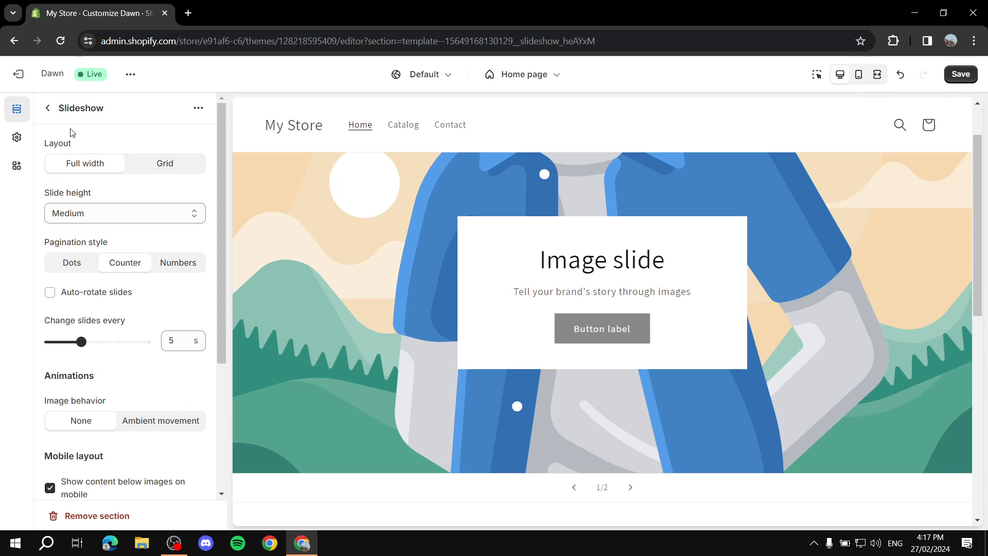
left_click(48, 107)
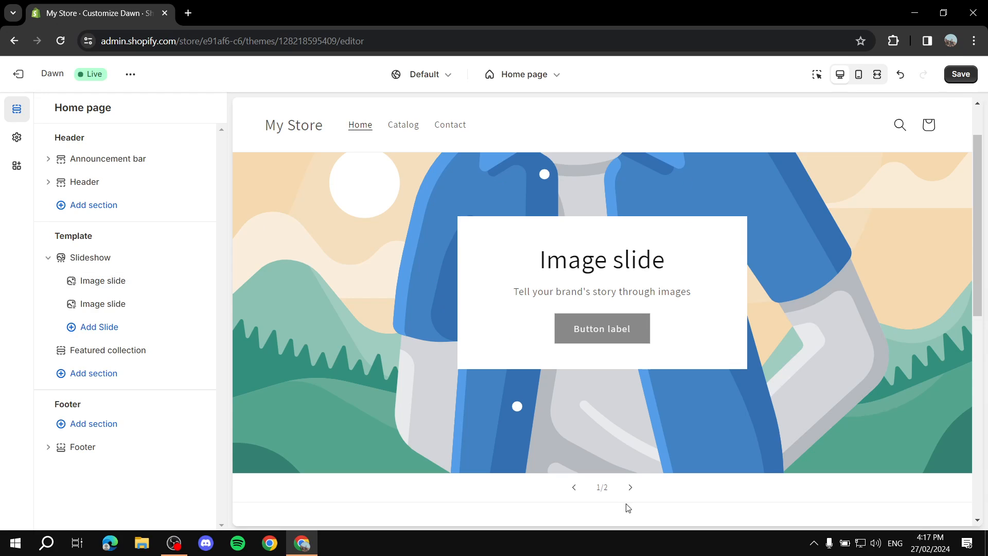
left_click(90, 259)
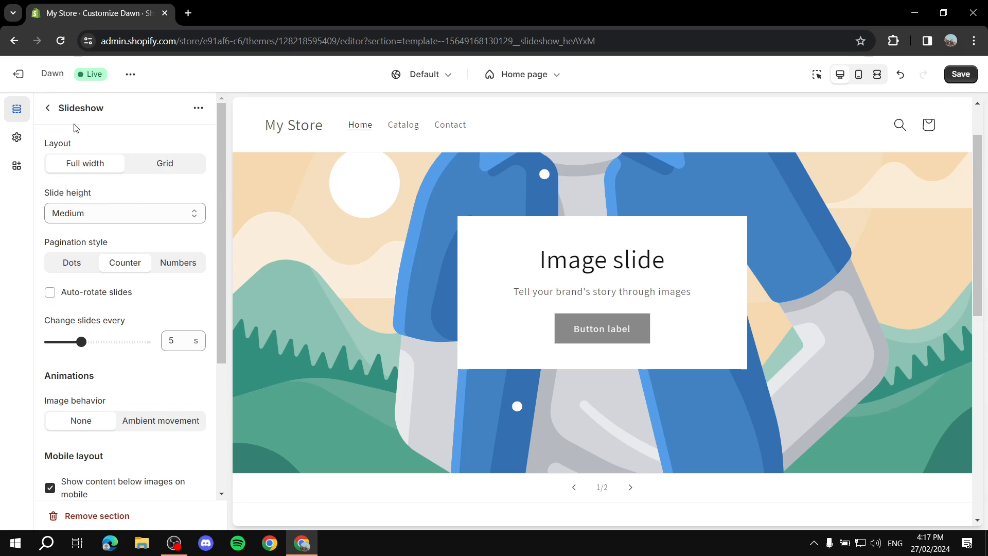
left_click(47, 108)
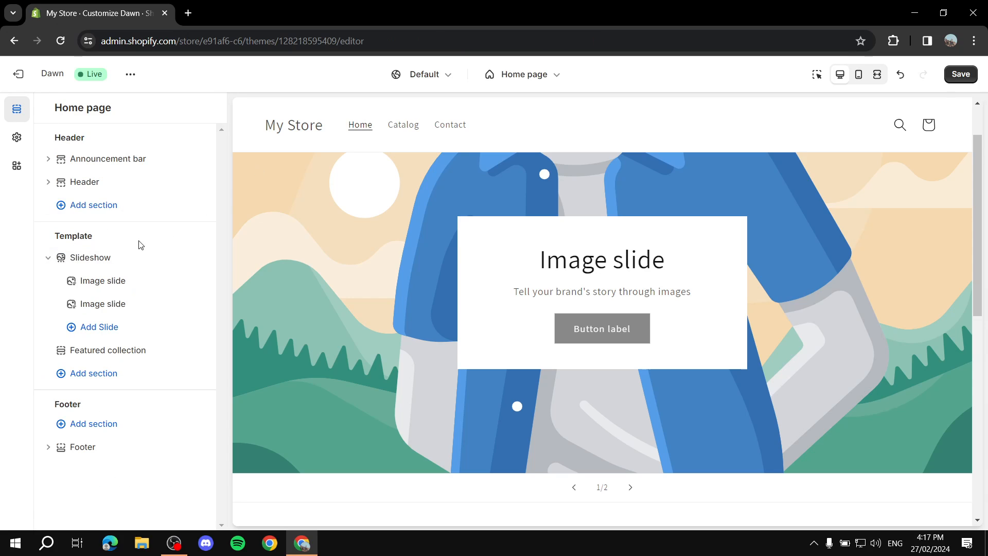
- Try a Grid layout for the slideshow, then restore Full width with Medium height
left_click(97, 258)
left_click(112, 215)
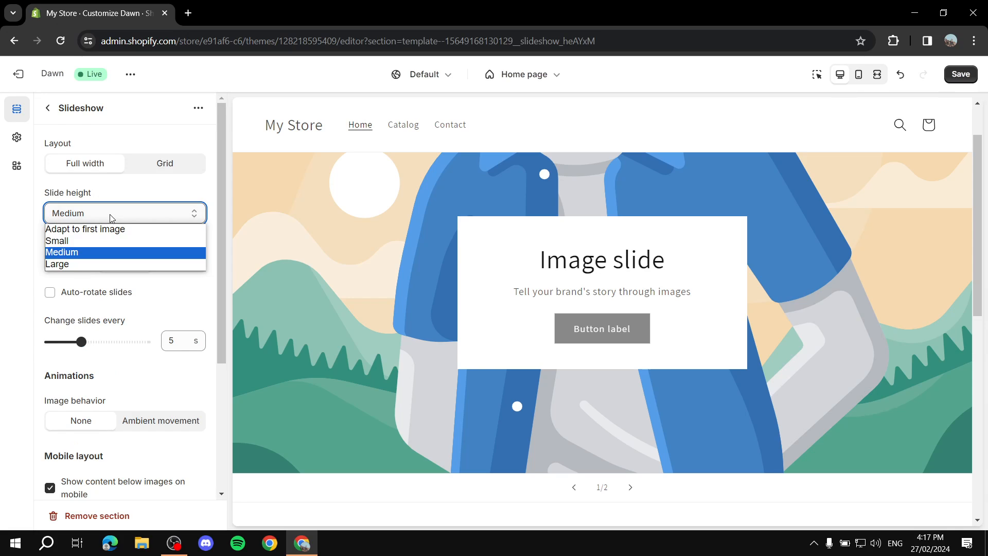
left_click(111, 214)
left_click(103, 170)
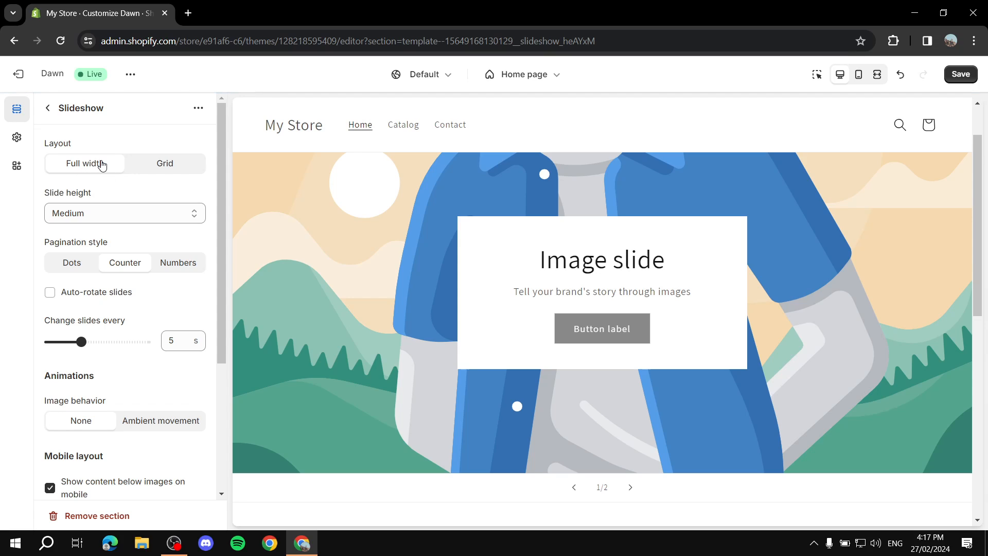
left_click(172, 167)
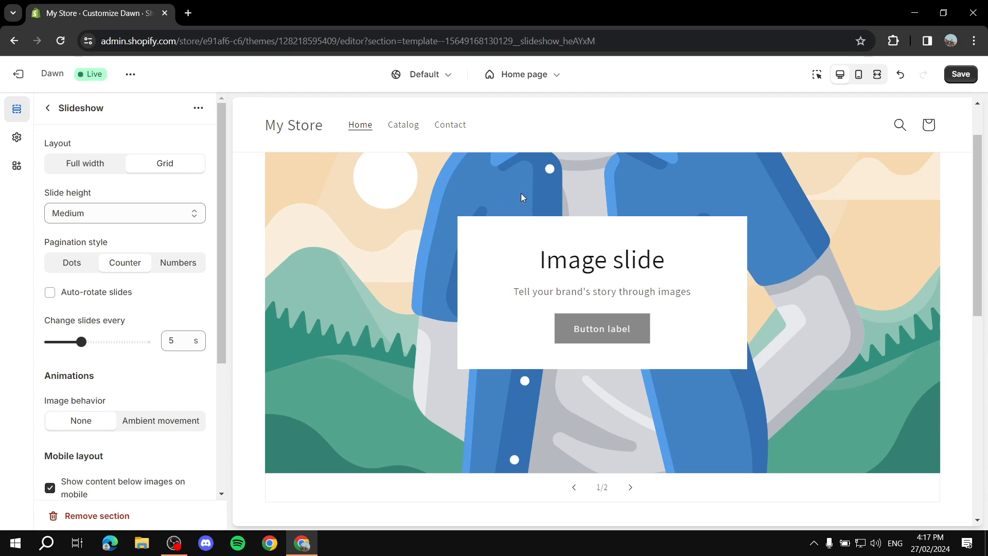
scroll(561, 237, "down", 1)
scroll(462, 234, "up", 2)
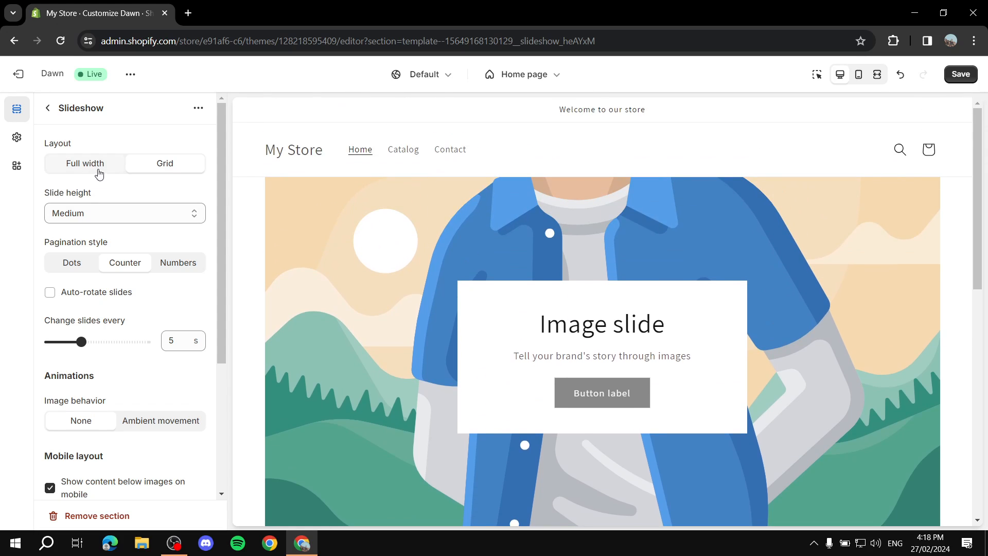
left_click(86, 164)
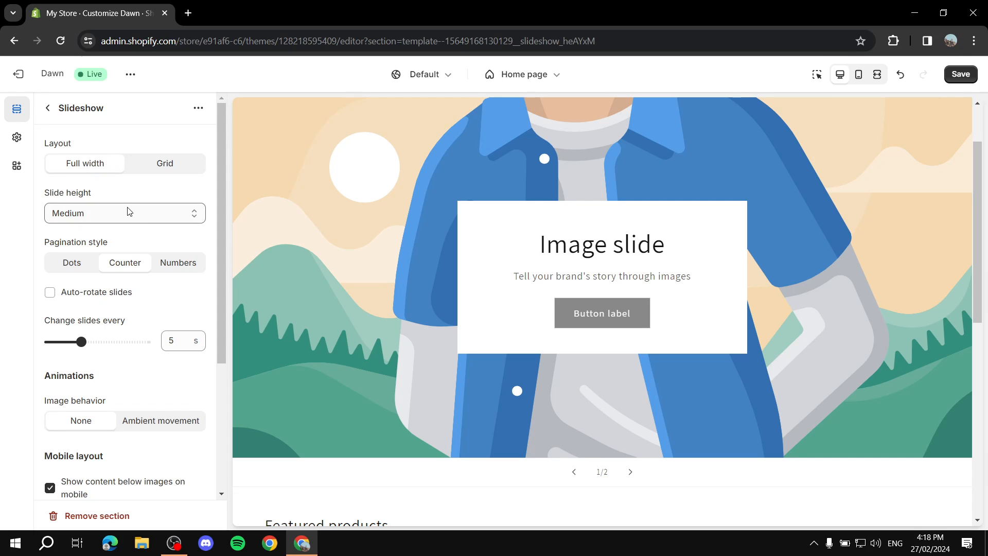
- Try Small slide height, restore Medium, and set Pagination style to Dots
left_click(137, 217)
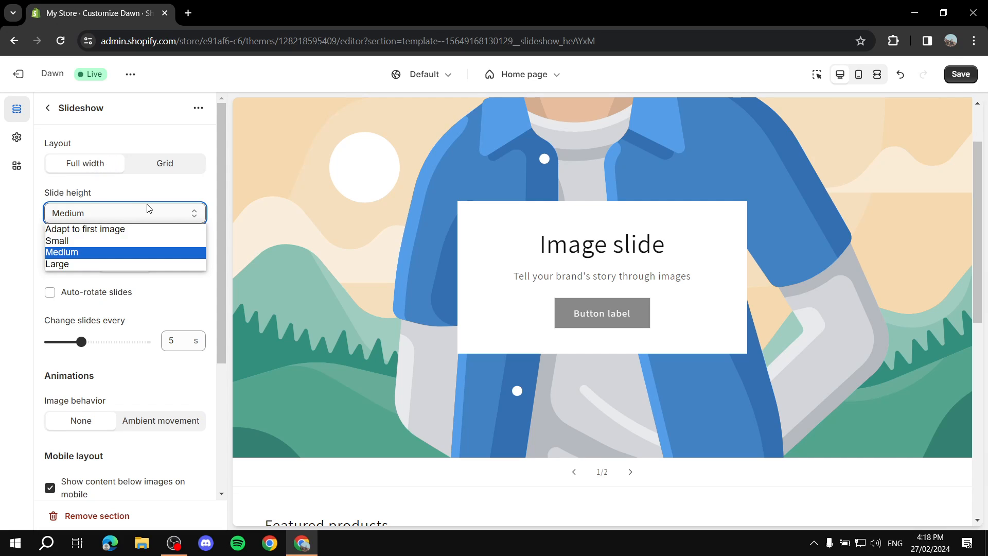
left_click(116, 244)
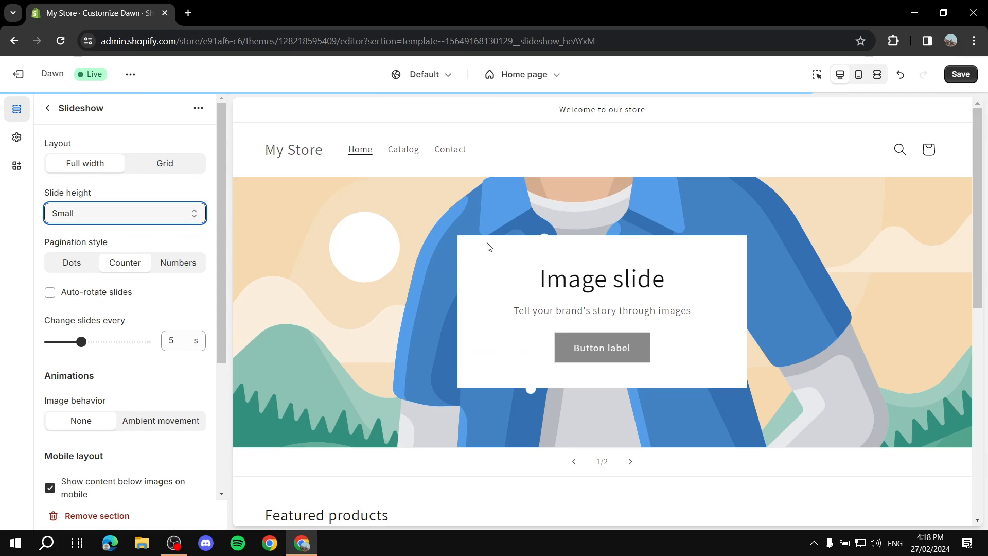
left_click(199, 214)
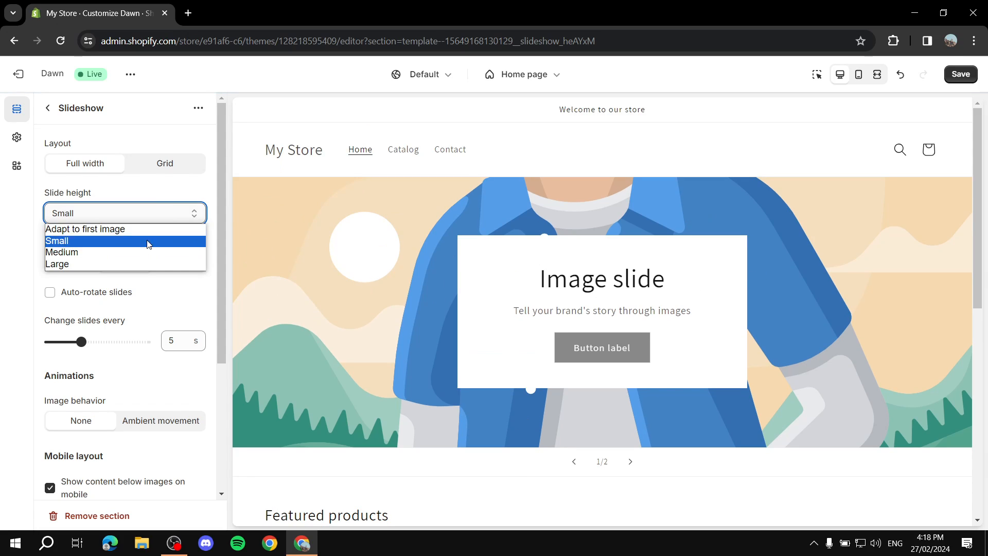
left_click(134, 253)
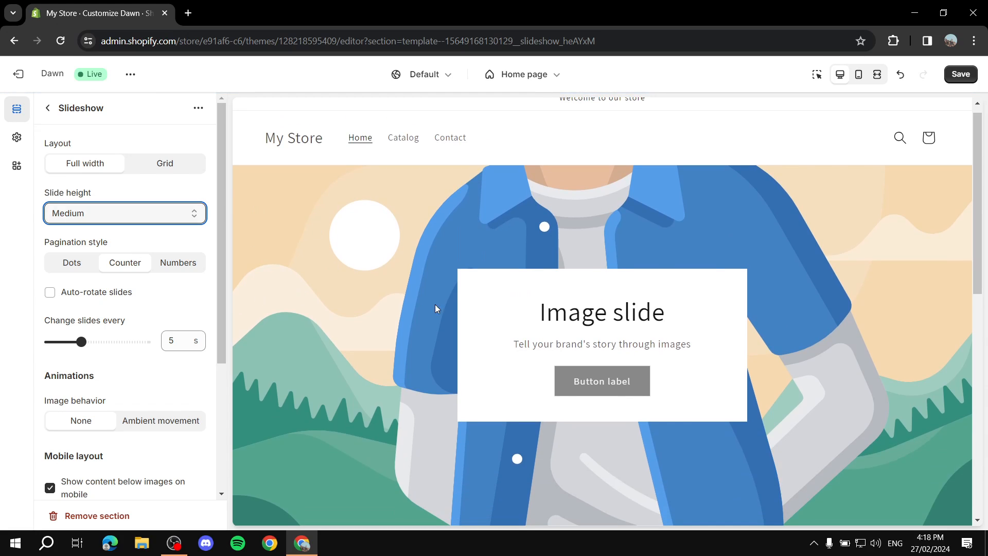
left_click(177, 219)
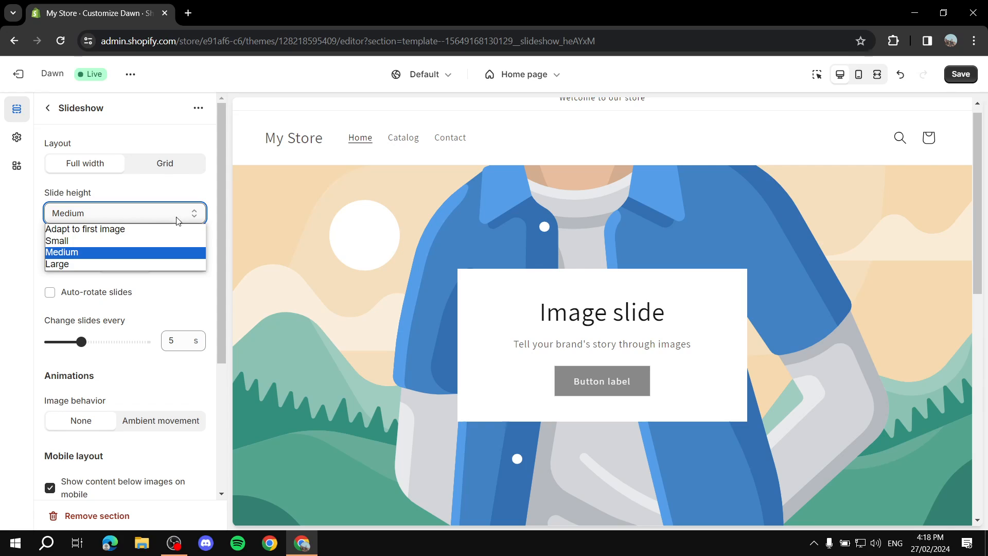
left_click(137, 258)
left_click(120, 214)
left_click(119, 214)
scroll(165, 226, "down", 1)
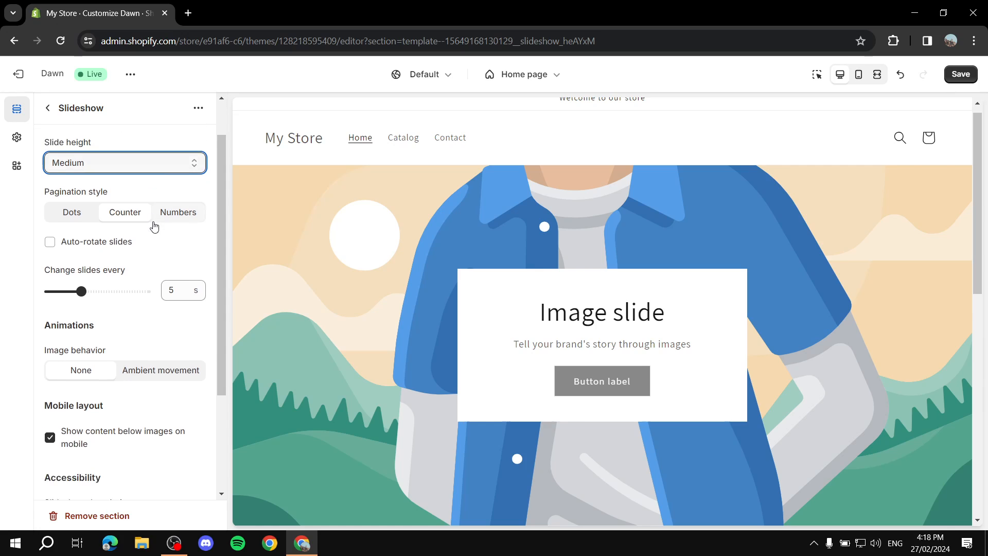
left_click(73, 199)
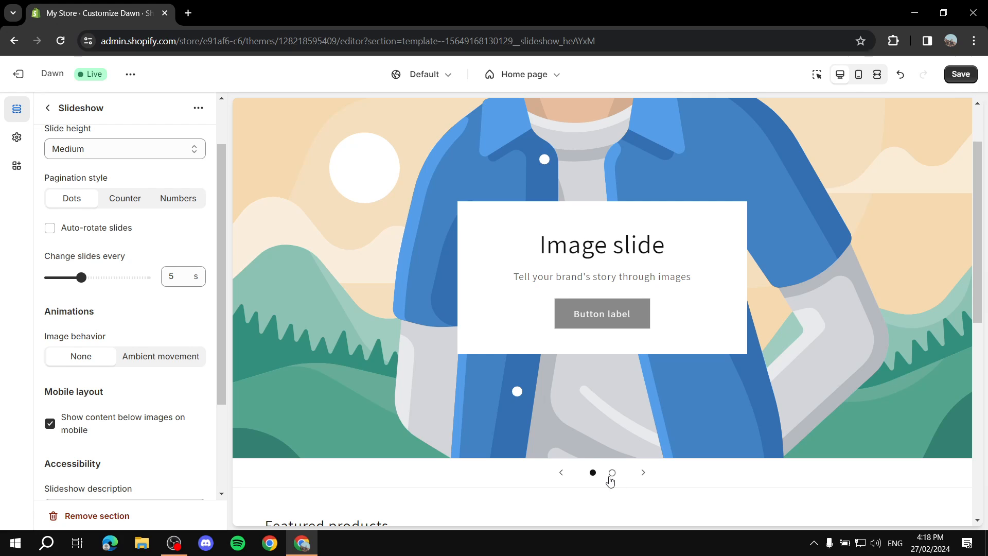
- Try Counter and Numbers pagination styles, then go back to Dots
left_click(613, 472)
left_click(593, 473)
left_click(119, 204)
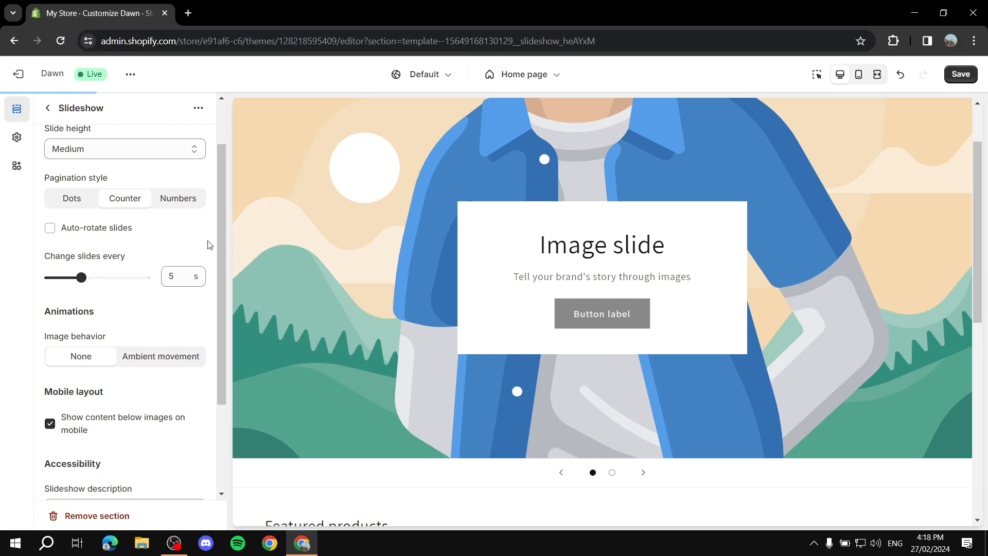
left_click(173, 201)
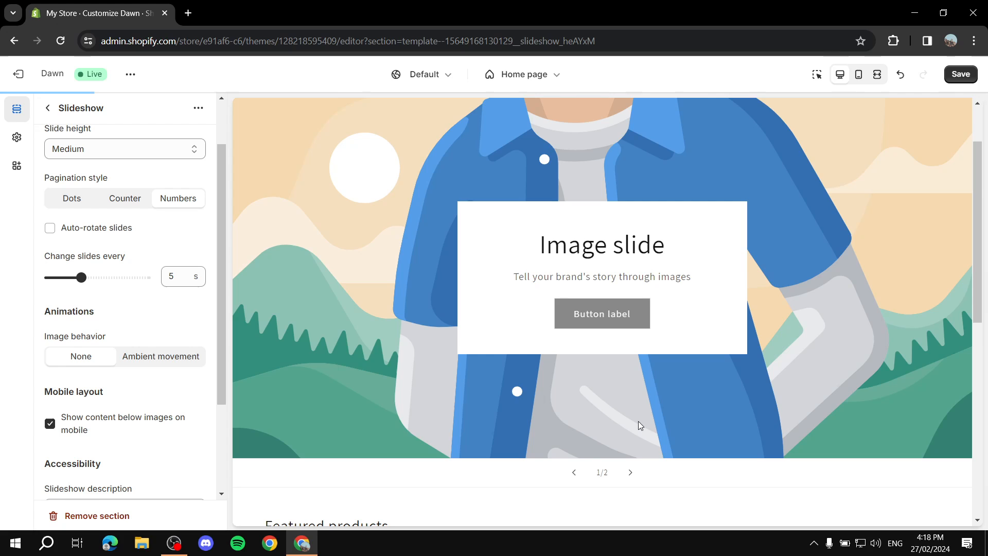
left_click(611, 474)
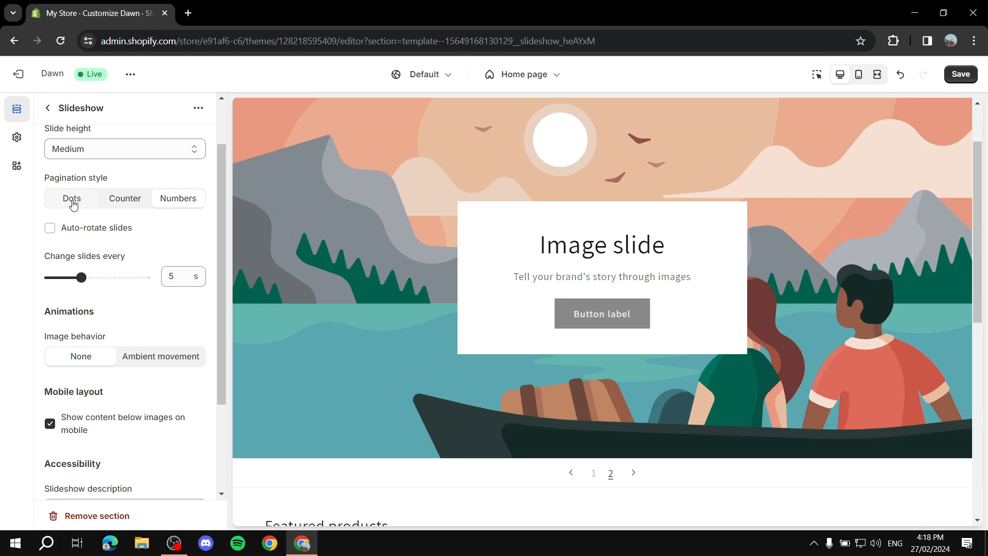
left_click(73, 204)
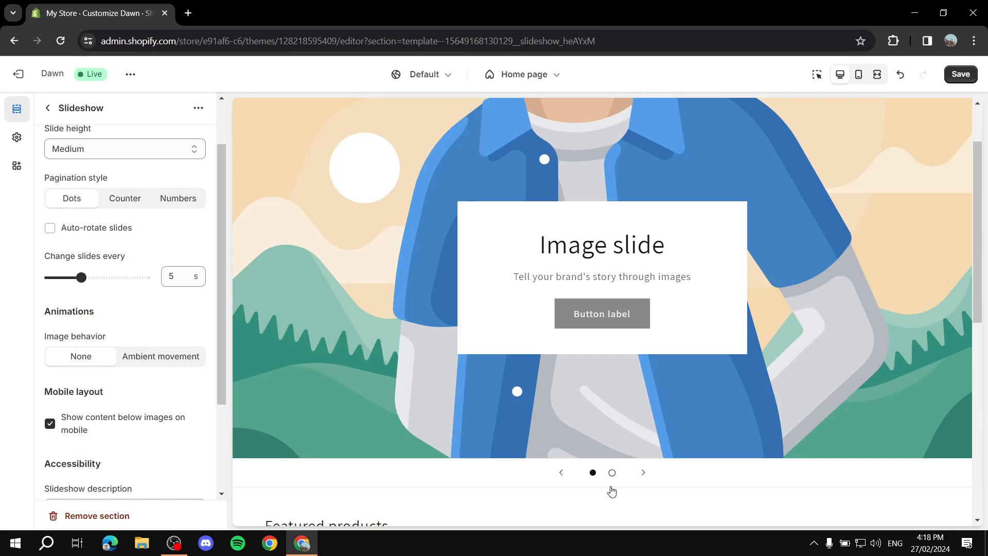
- Preview the boat and jacket slides, then turn on Auto-rotate slides
left_click(612, 472)
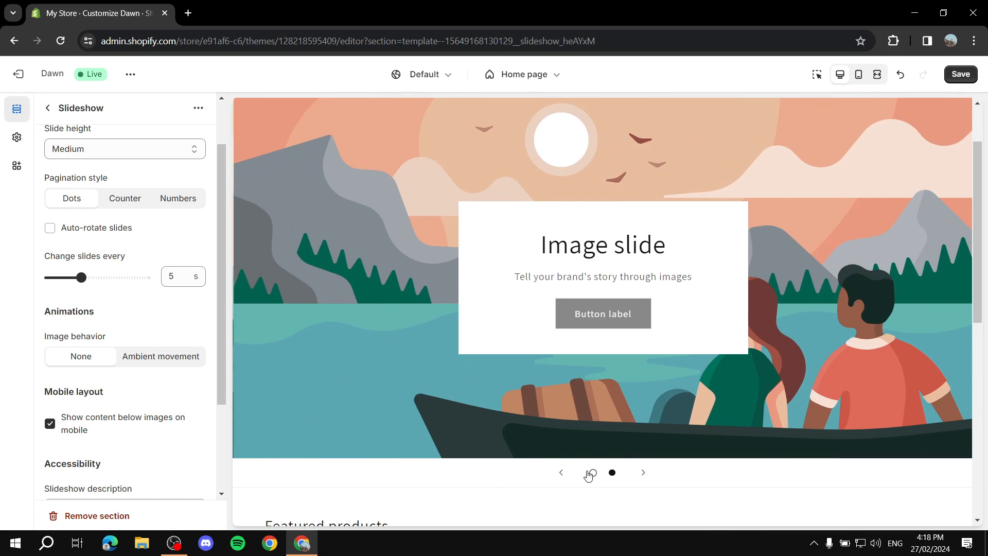
left_click(592, 472)
left_click(643, 473)
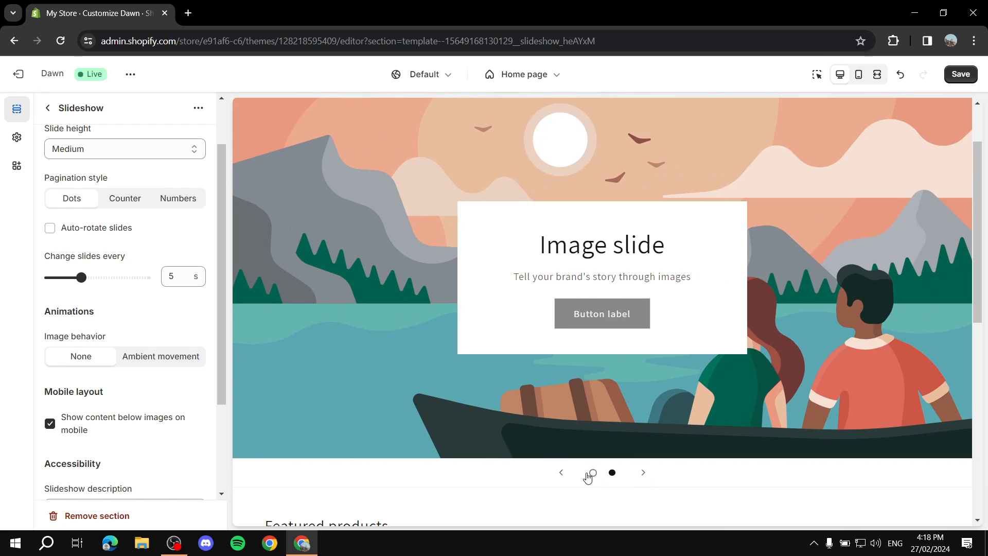
left_click(589, 473)
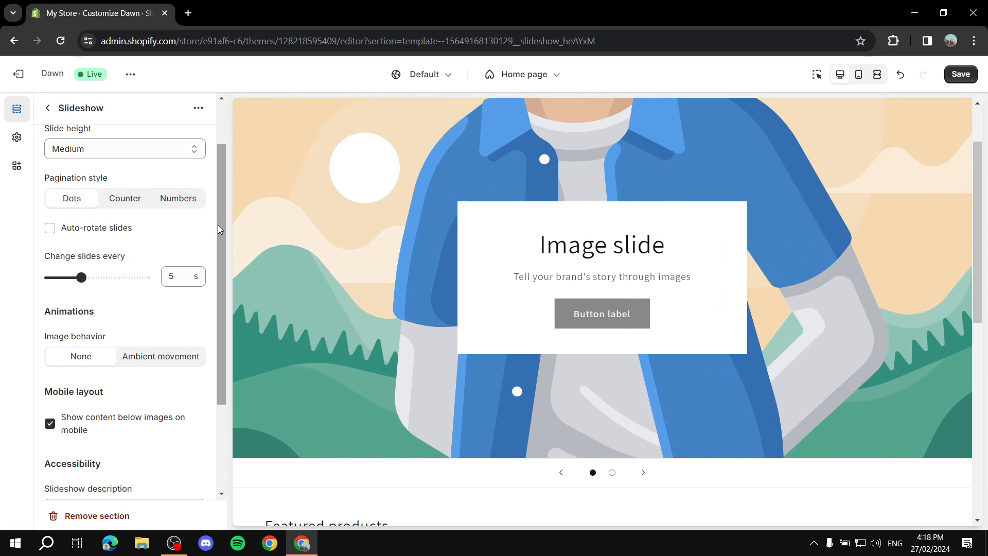
left_click(50, 227)
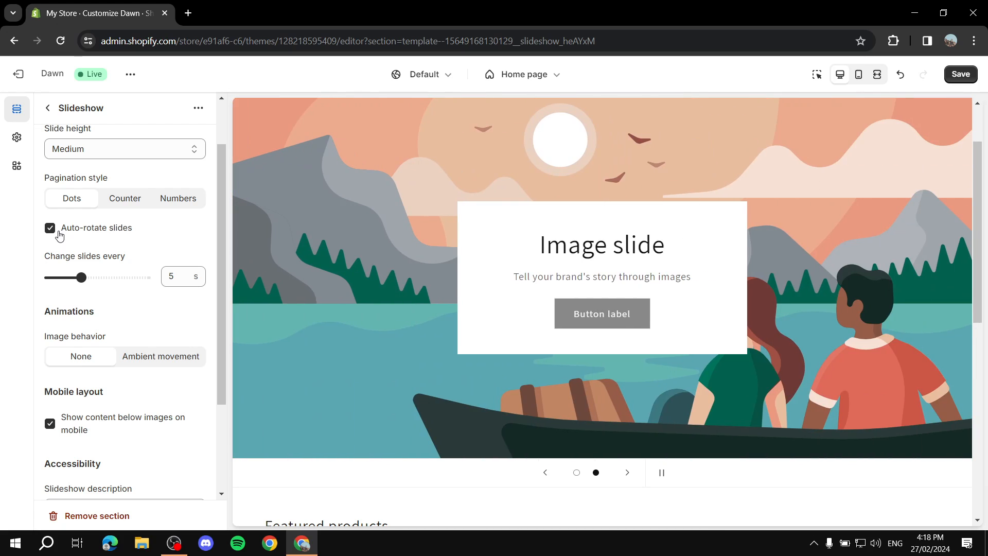
- Set Change slides every to 9 s, toggling Auto-rotate slides off and back on
double_click(193, 276)
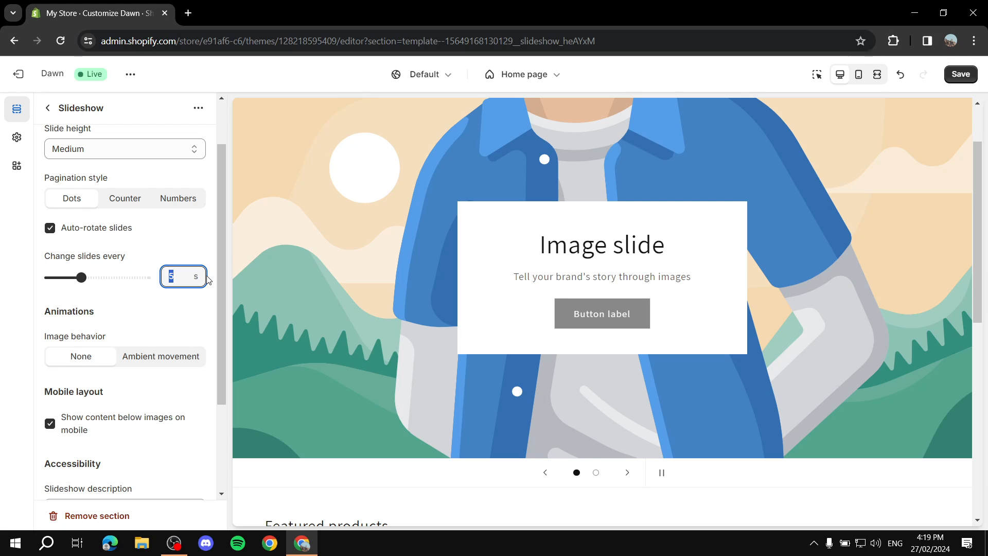
key("BackSpace")
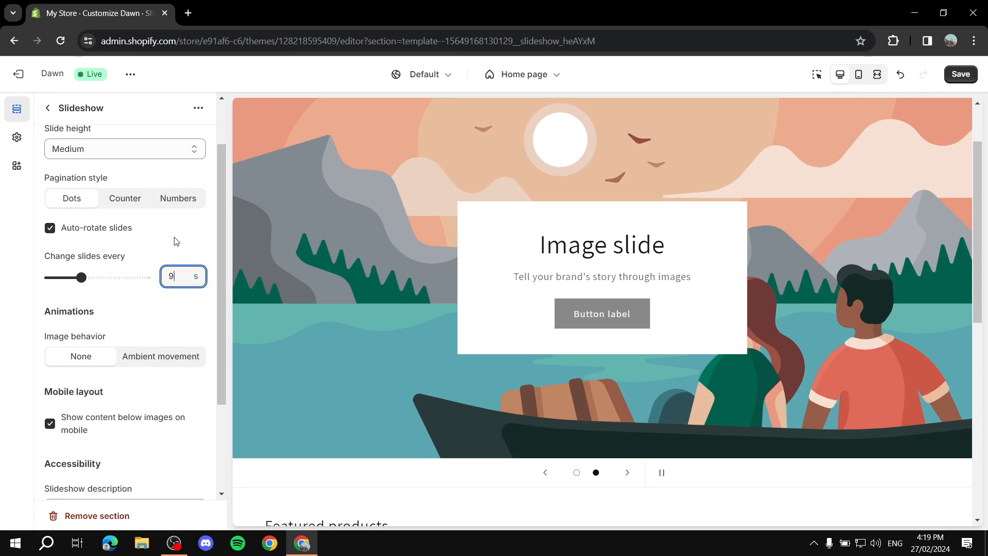
left_click(172, 238)
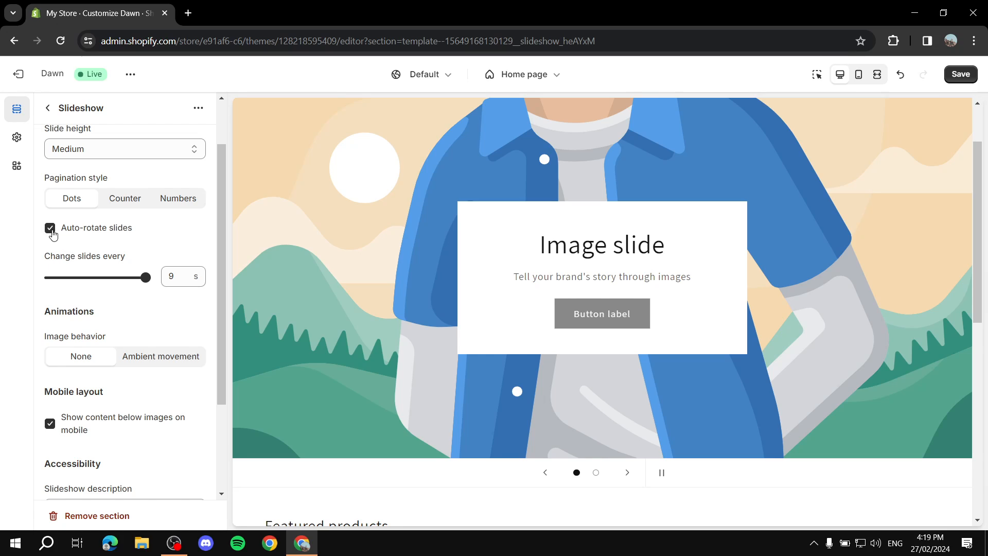
left_click(52, 234)
left_click(52, 234)
- Preview Ambient movement as the image behavior, then set it back to None
scroll(147, 223, "down", 3)
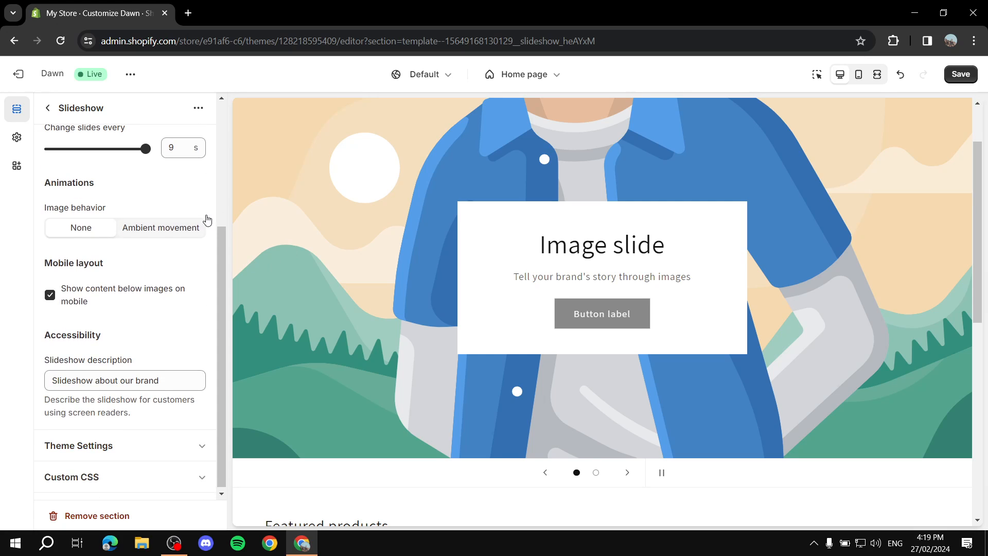
left_click(629, 475)
left_click(629, 473)
scroll(527, 297, "up", 2)
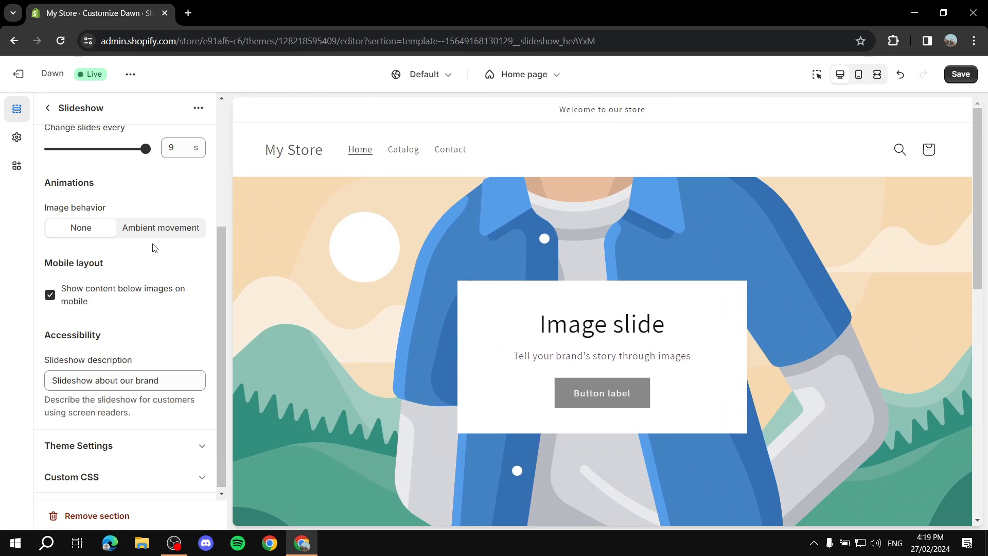
scroll(132, 239, "up", 1)
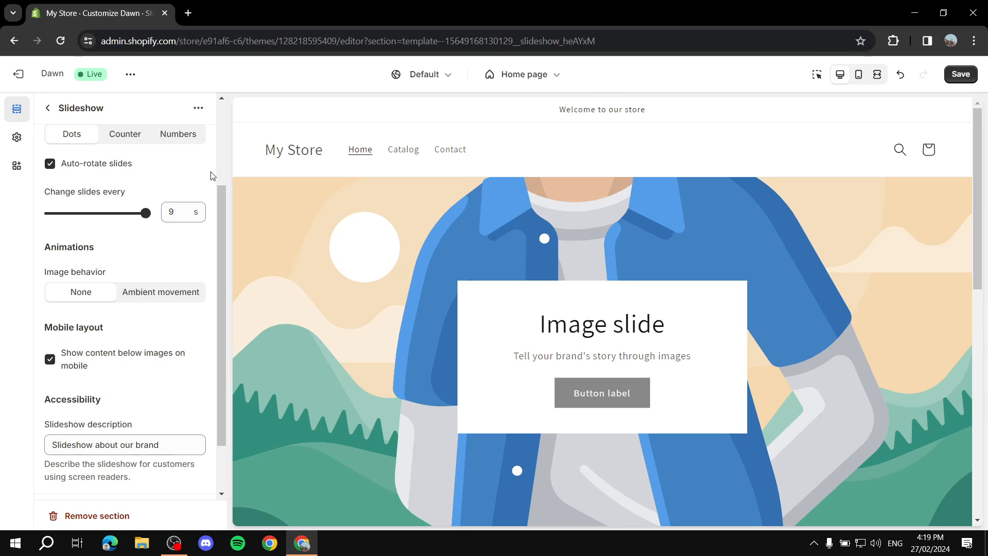
scroll(192, 231, "down", 1)
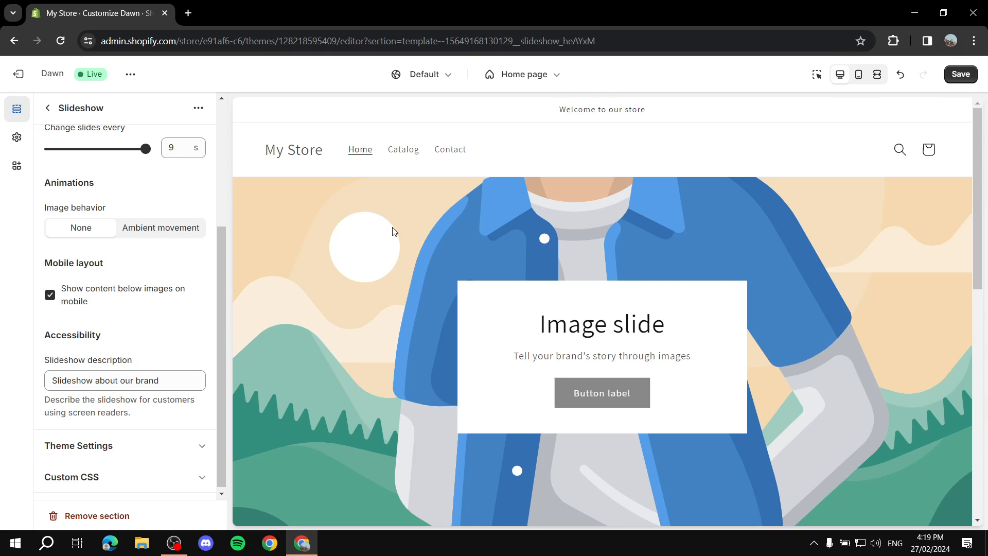
left_click(151, 229)
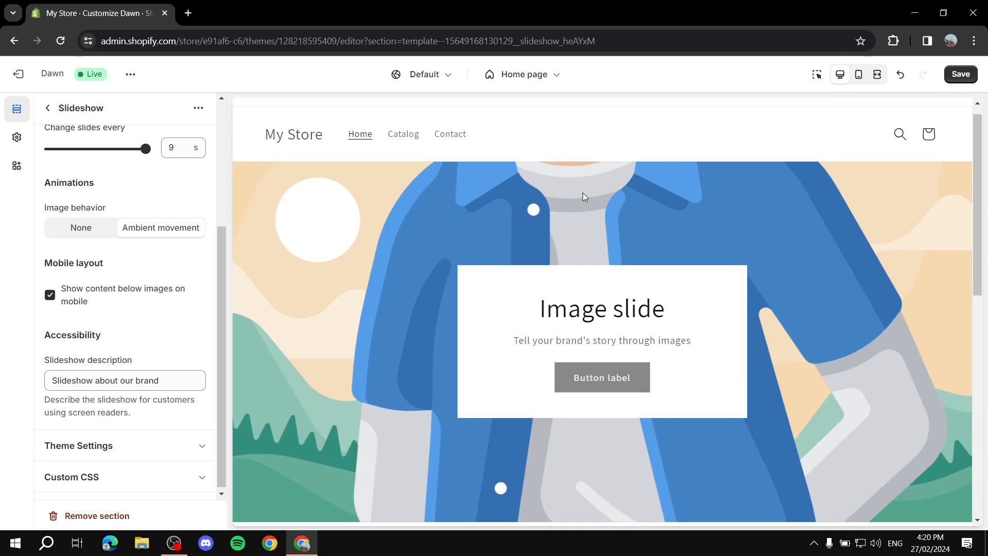
left_click(77, 228)
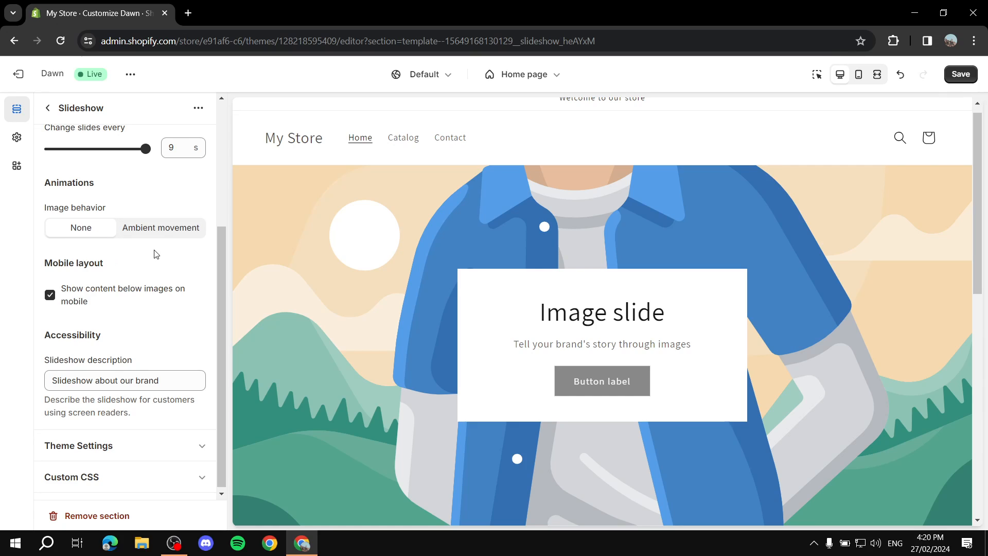
scroll(562, 342, "down", 1)
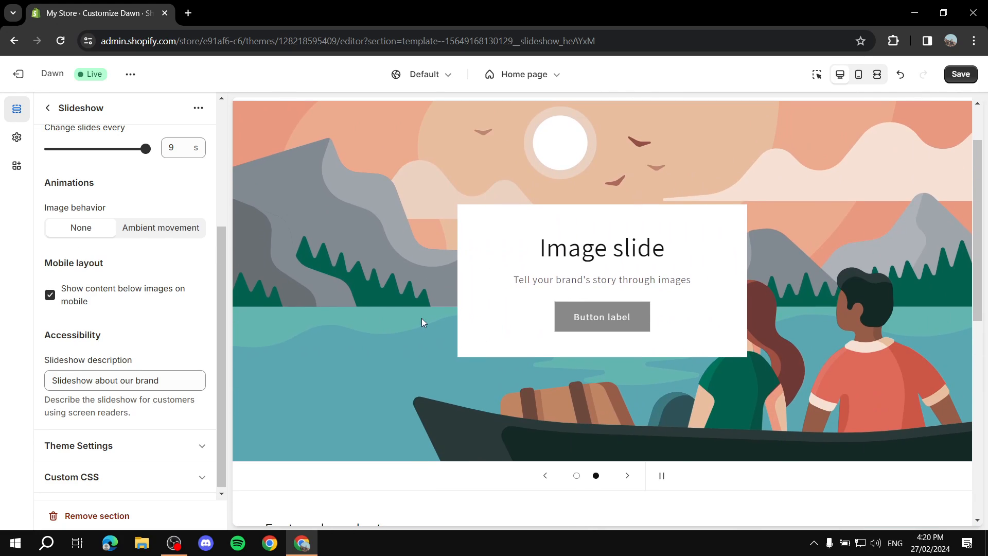
scroll(128, 283, "down", 1)
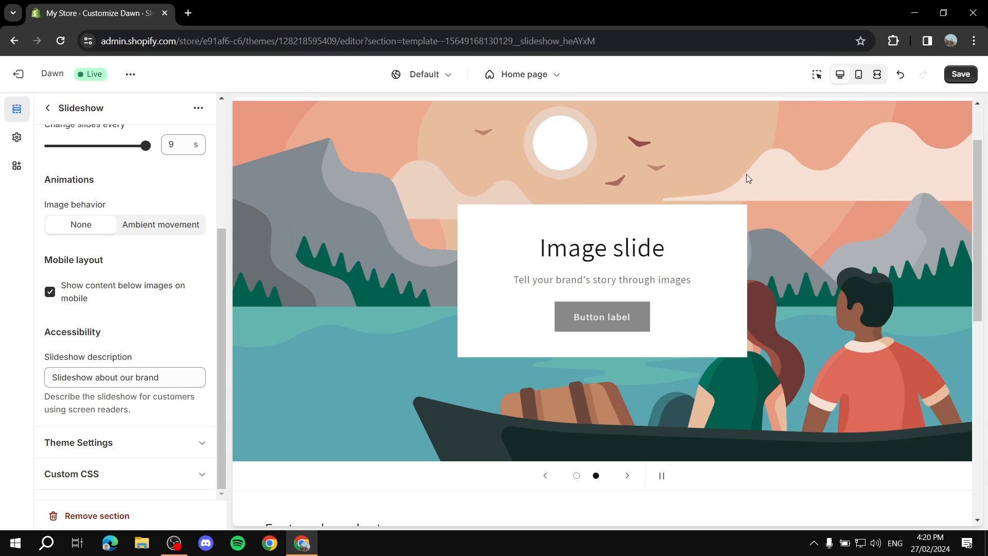
- In mobile preview, compare 'Show content below images on mobile' on and off, leaving it unchecked, then return to desktop
left_click(858, 78)
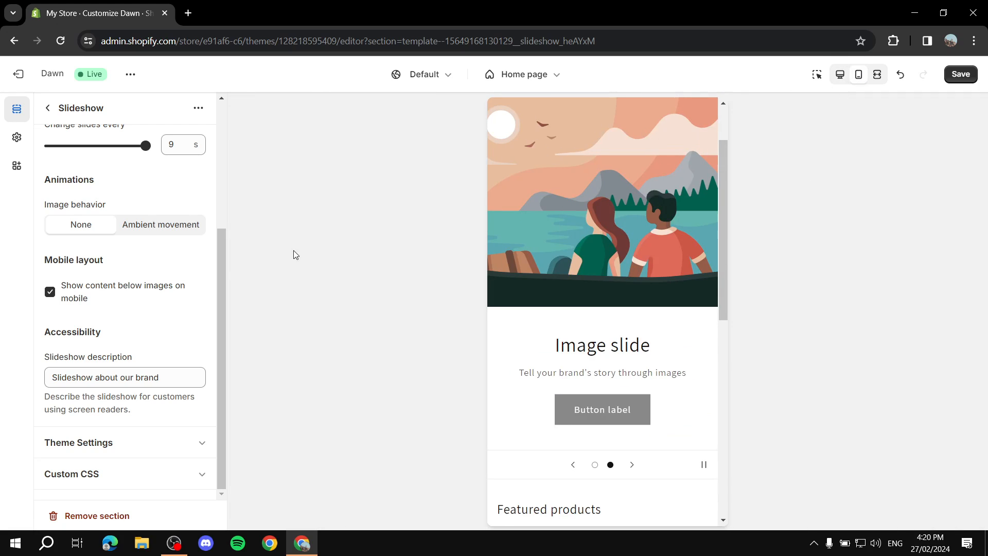
left_click(50, 292)
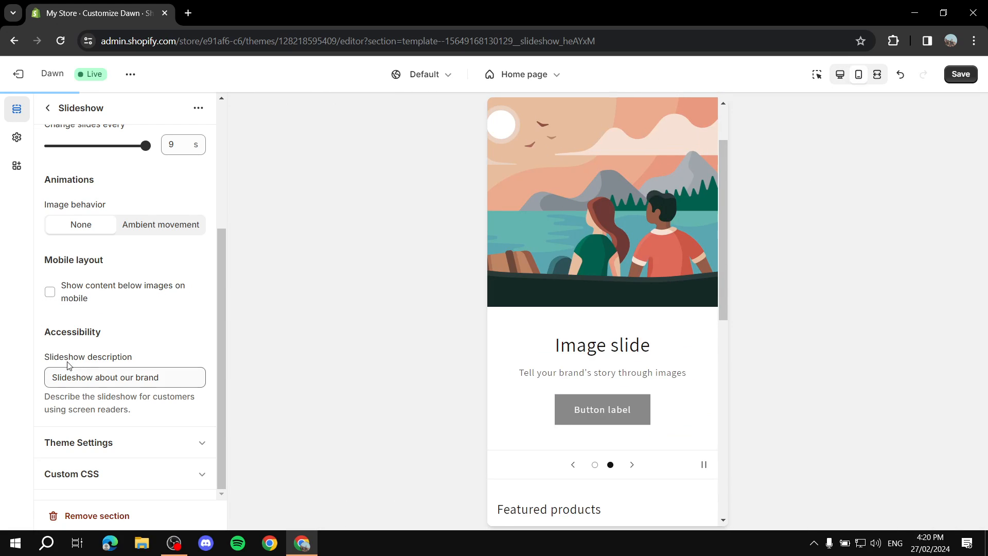
scroll(622, 304, "up", 1)
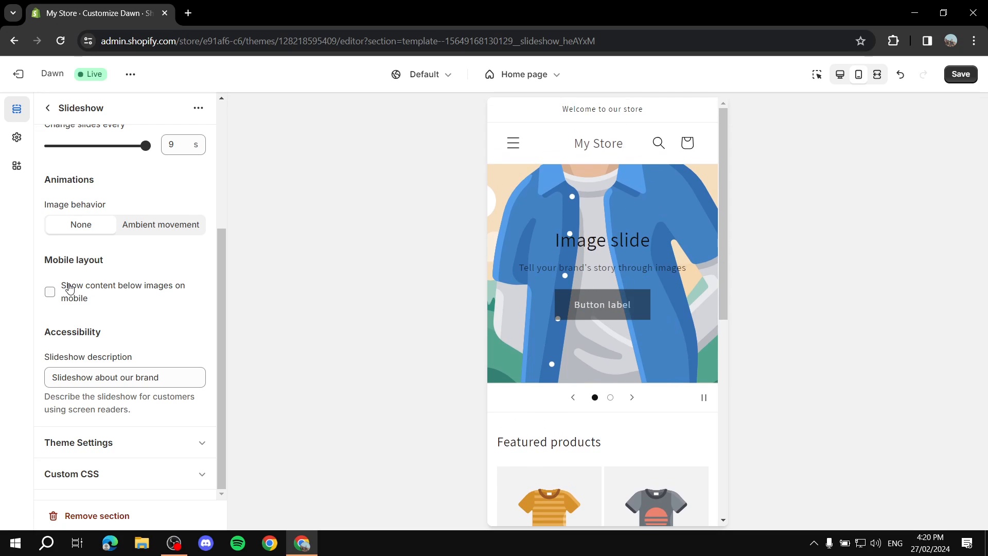
left_click(58, 294)
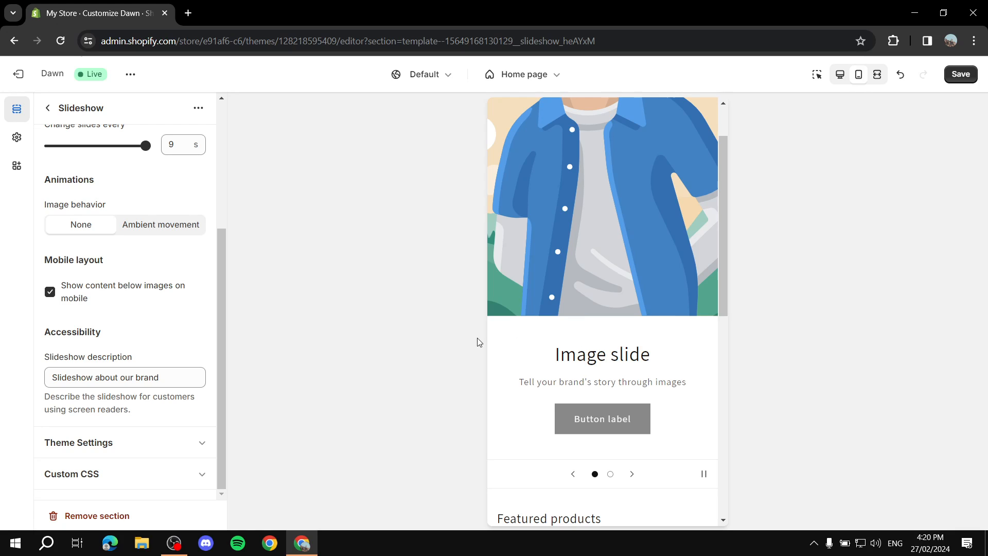
scroll(565, 276, "up", 2)
scroll(554, 292, "down", 2)
scroll(552, 296, "up", 3)
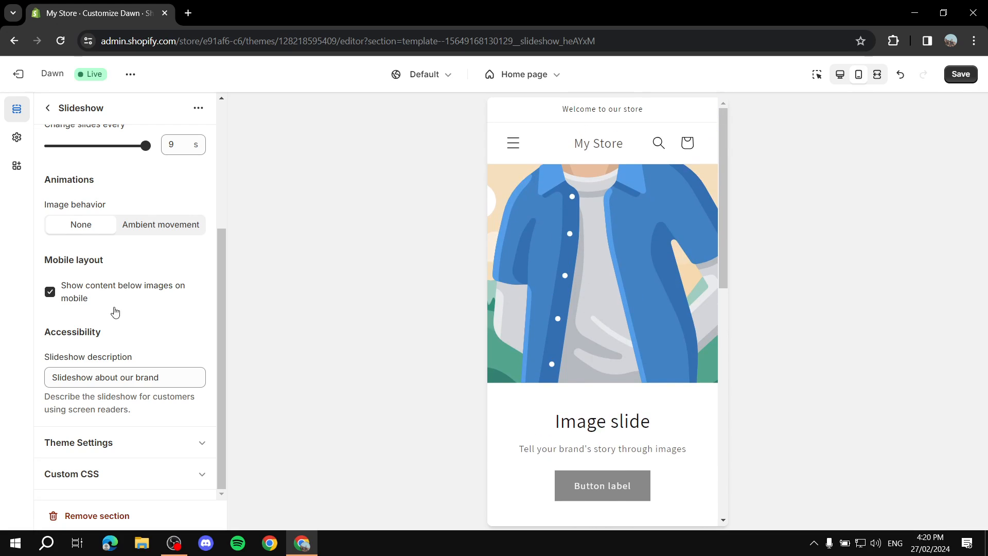
scroll(617, 288, "down", 4)
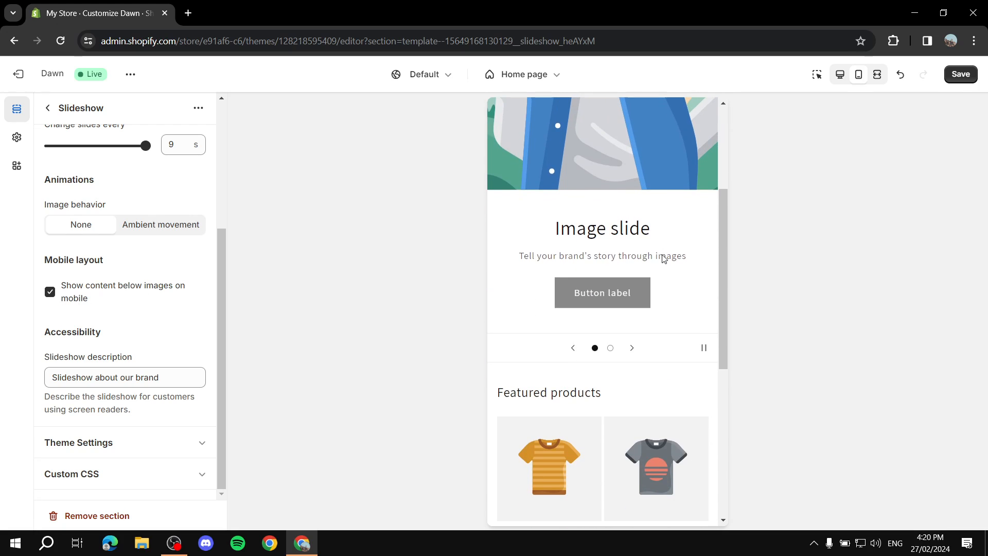
scroll(663, 258, "down", 5)
scroll(617, 288, "up", 10)
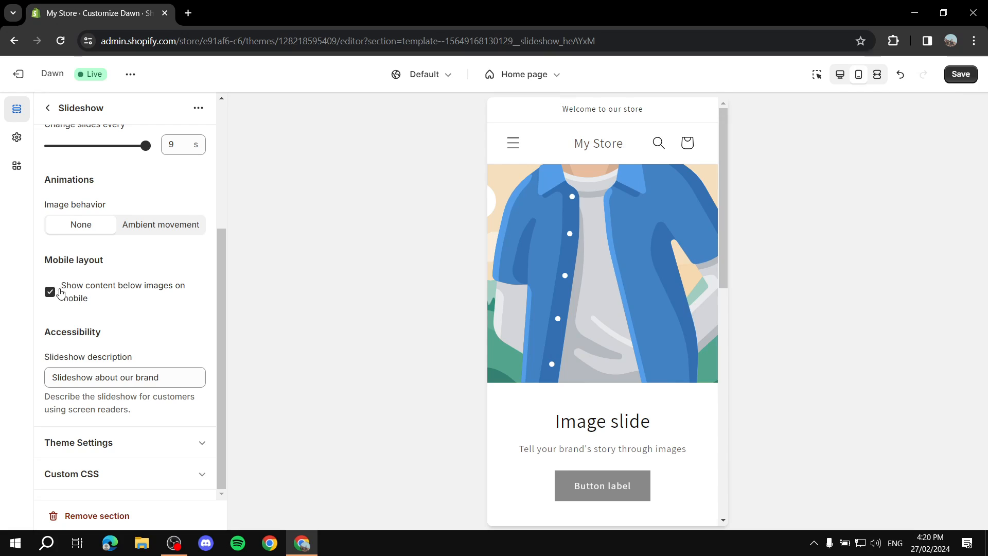
left_click(50, 291)
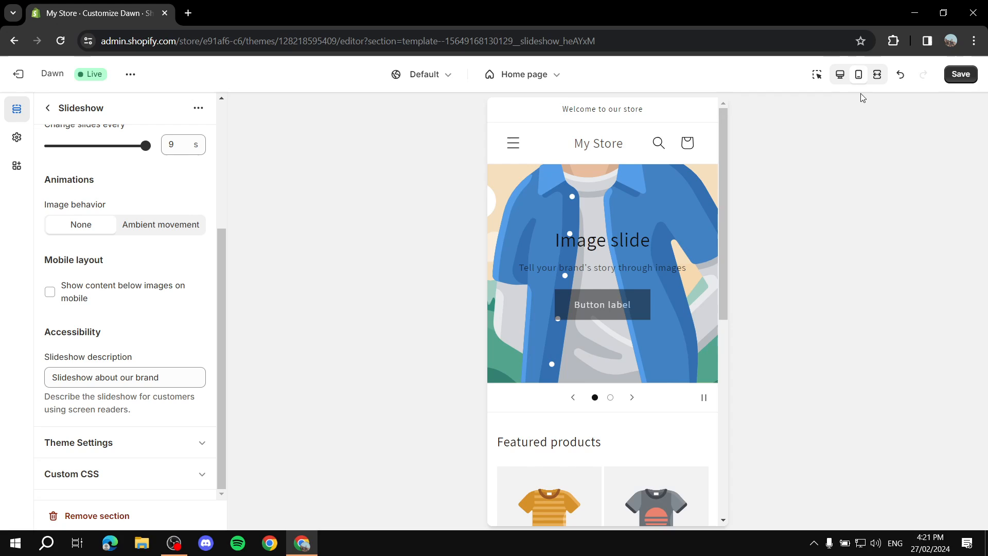
left_click(840, 76)
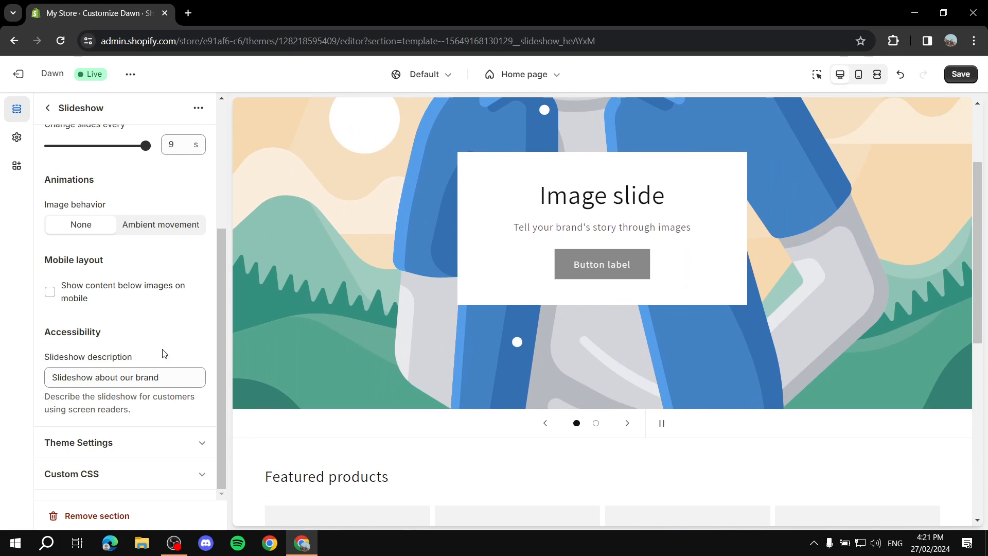
- Replace the Slideshow accessibility description text with 'Test'
scroll(173, 365, "up", 1)
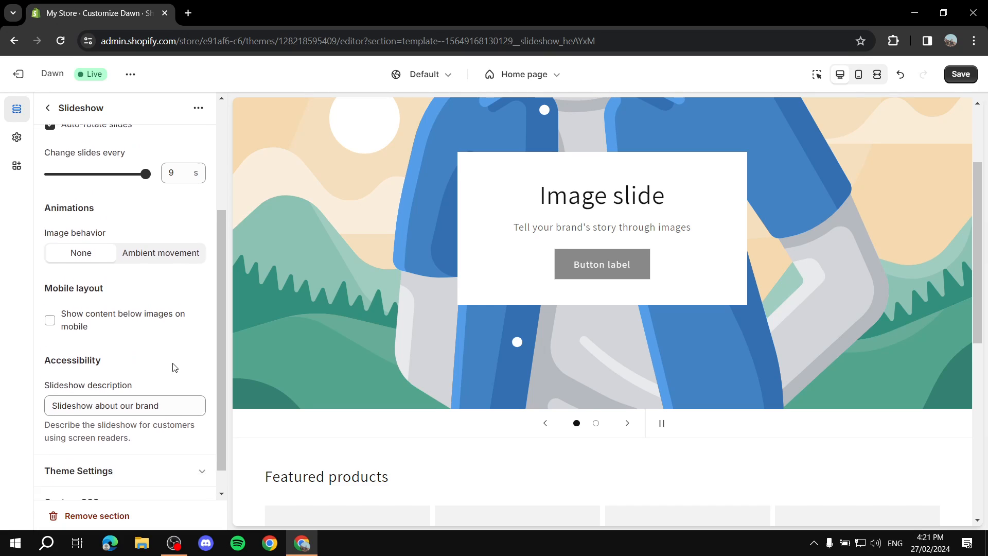
scroll(191, 363, "down", 1)
left_click_drag(190, 377, 1, 381)
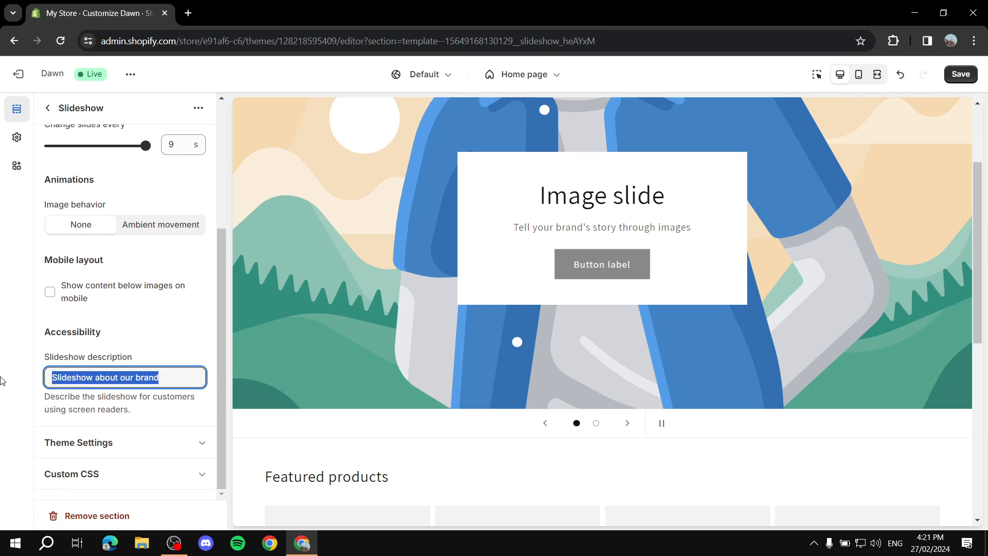
key("BackSpace")
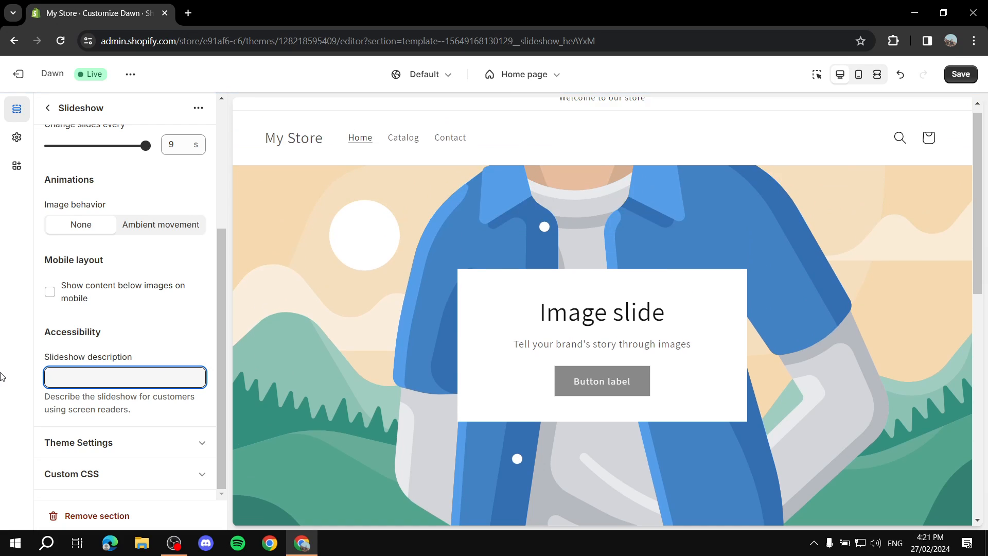
type("Test")
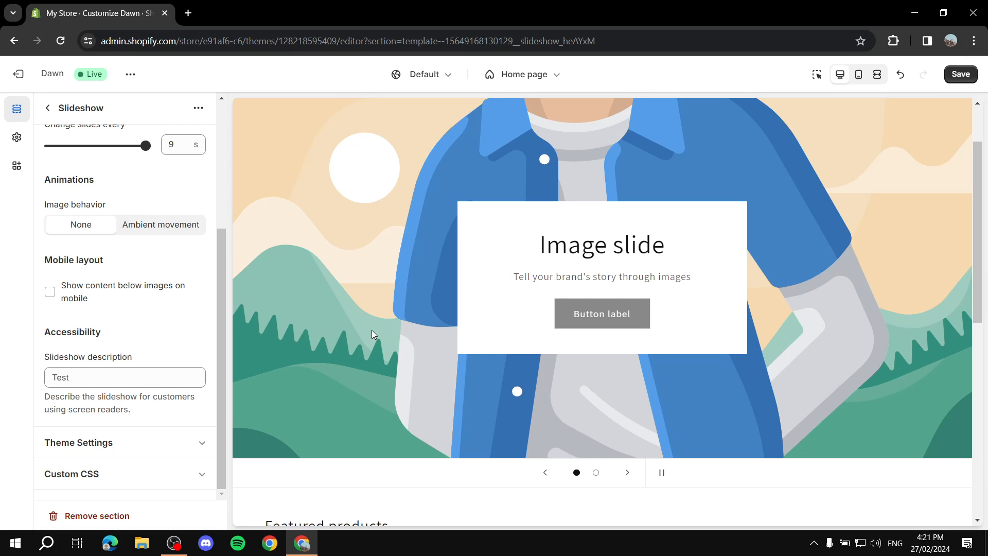
scroll(663, 275, "up", 2)
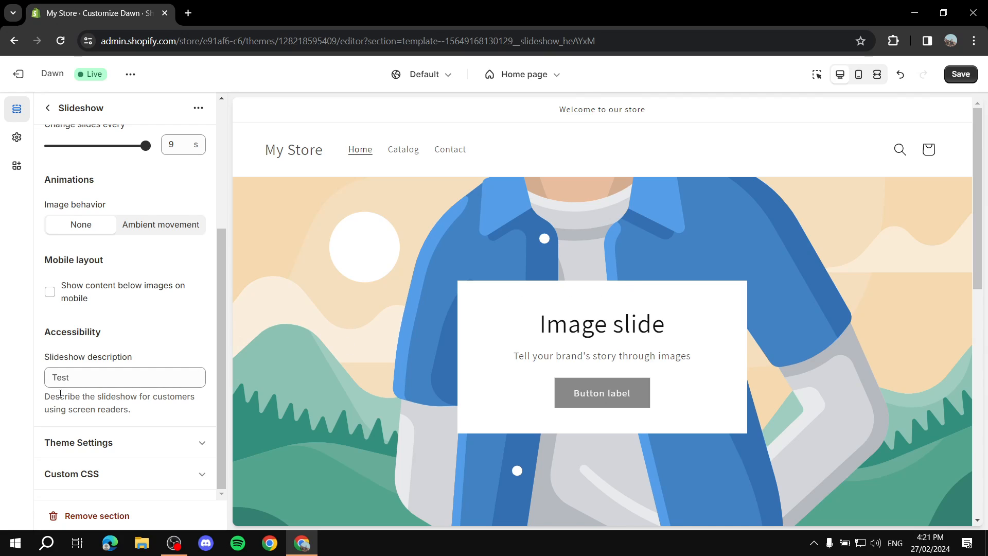
left_click_drag(45, 399, 163, 416)
left_click(166, 417)
left_click_drag(145, 410, 42, 411)
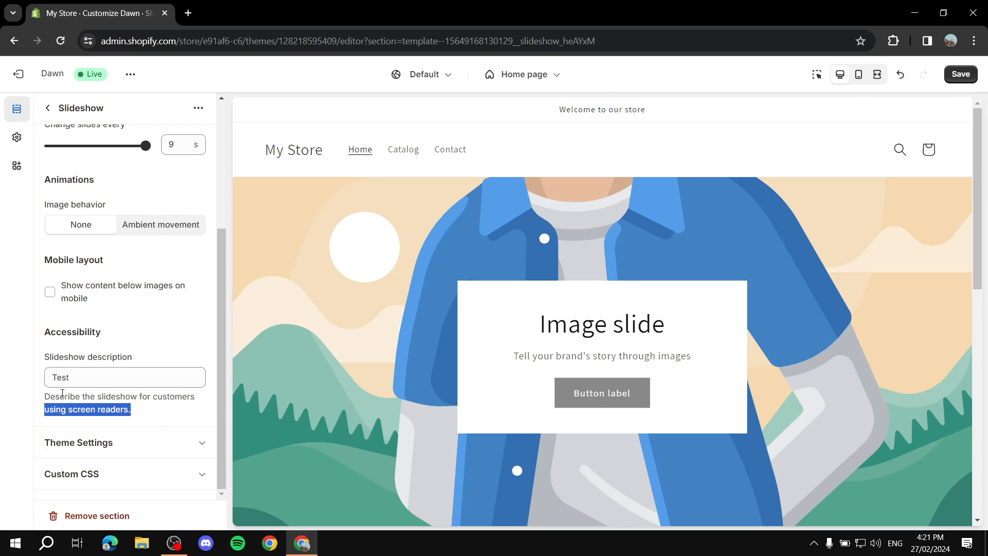
double_click(95, 378)
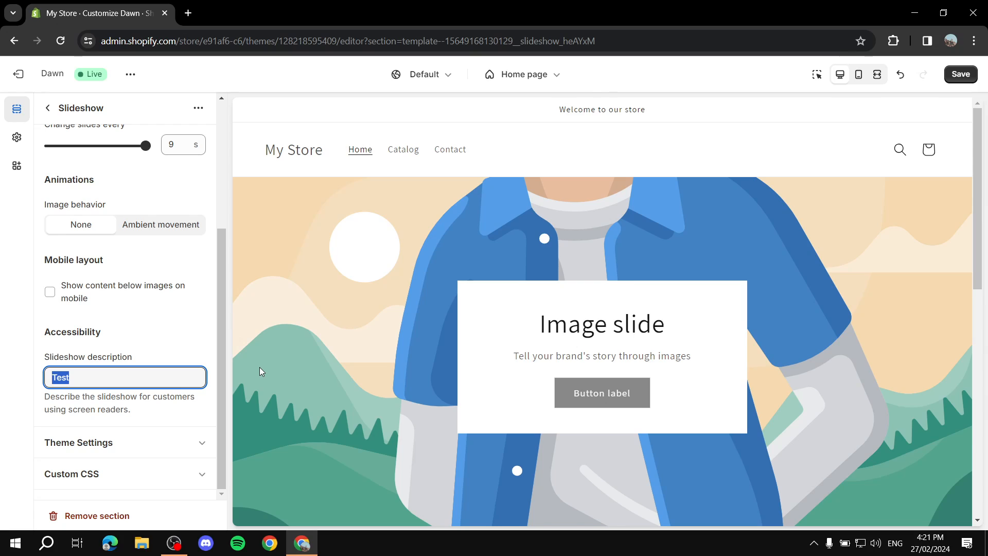
- Expand and collapse the slideshow's Theme settings and Custom CSS panels
left_click(20, 376)
left_click(177, 441)
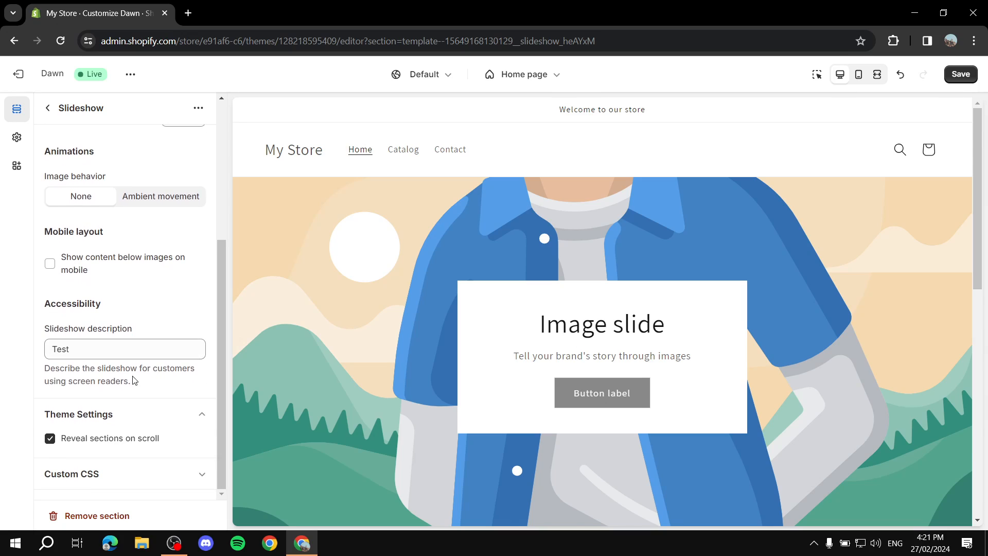
left_click(184, 421)
left_click(197, 476)
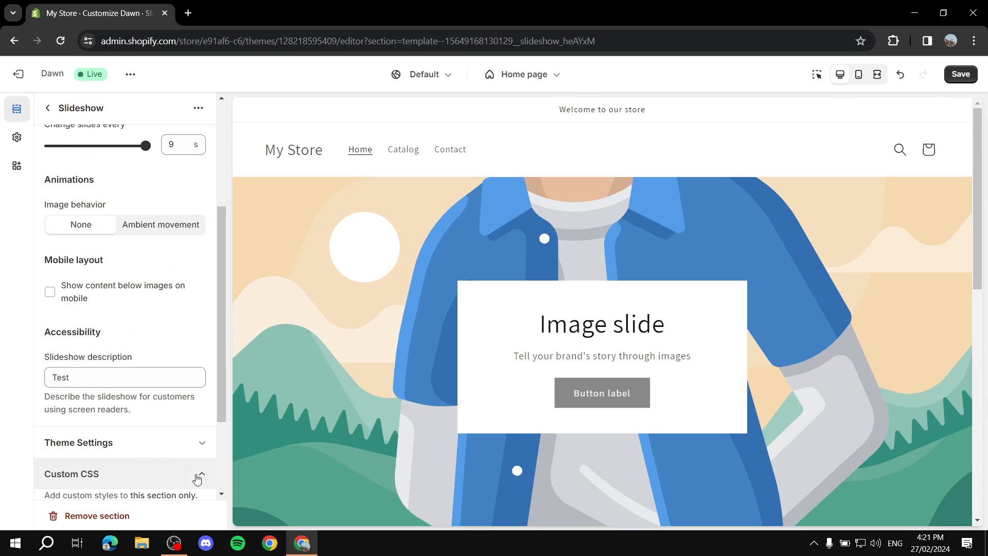
left_click(202, 348)
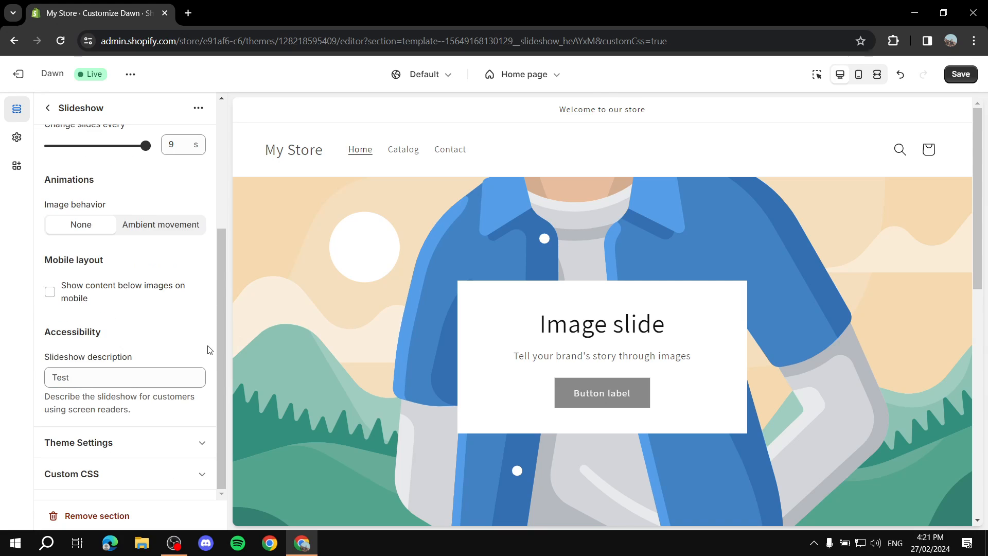
- Save the slideshow changes and go back to the Home page section list
scroll(206, 342, "up", 4)
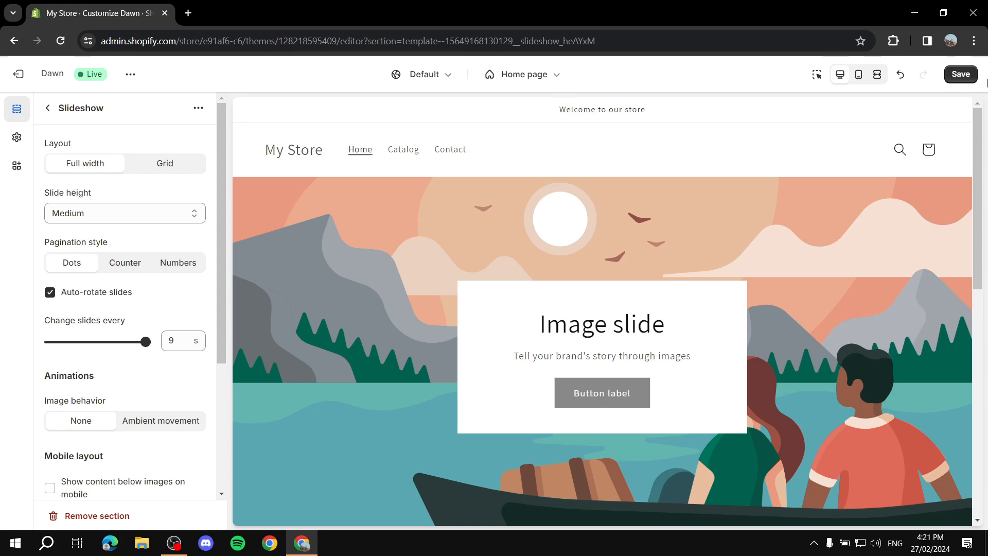
left_click(961, 74)
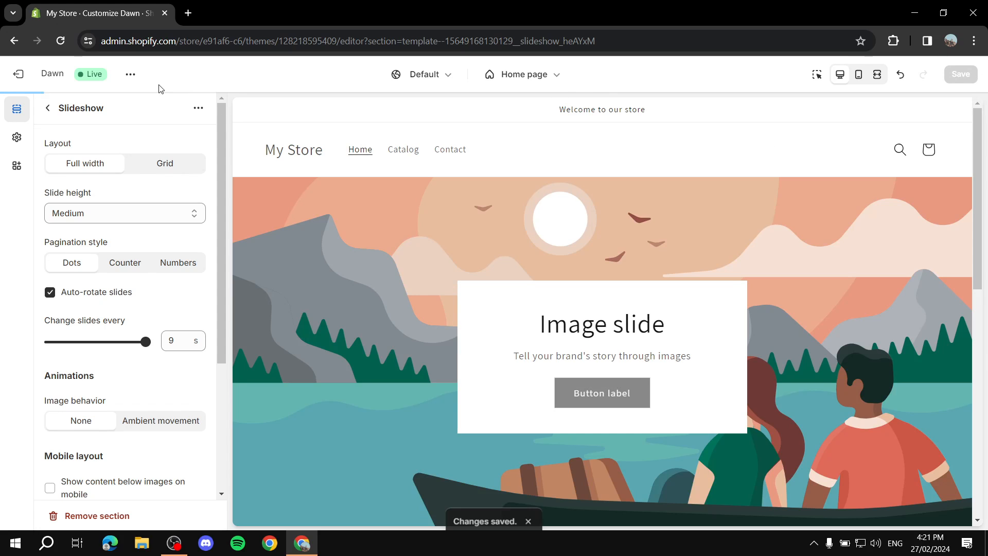
left_click(48, 108)
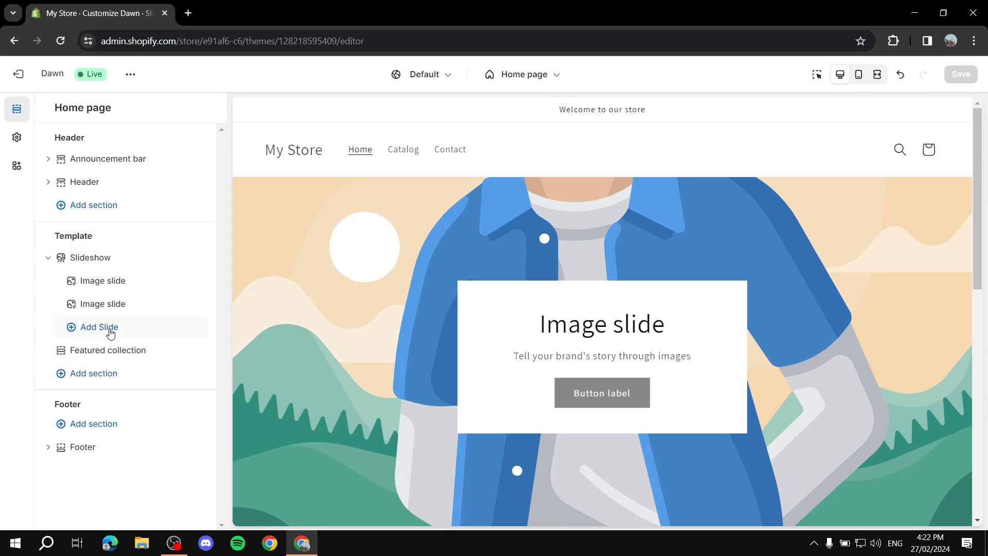
- Set the first slide's image to the free Nature photo of a stream through mossy cliffs
left_click(99, 284)
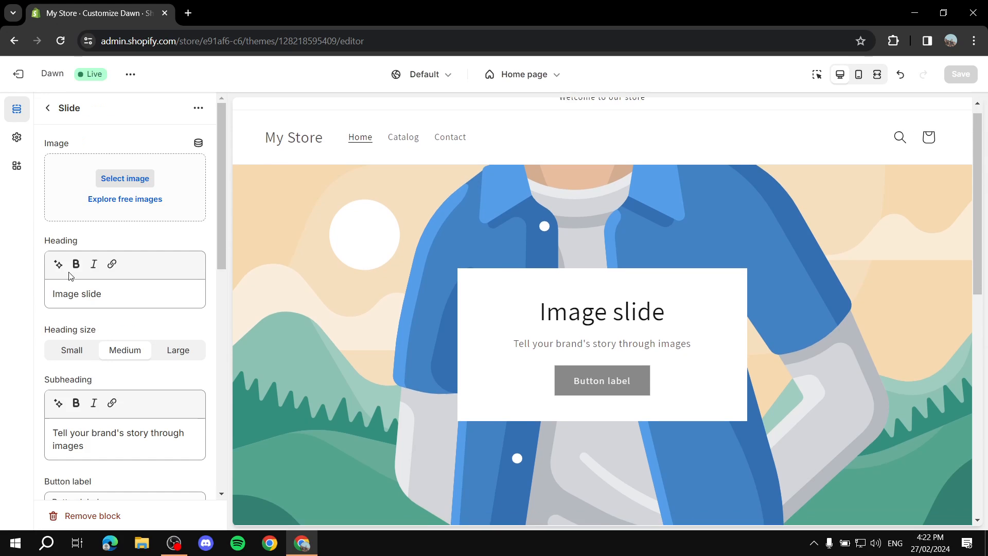
left_click(127, 180)
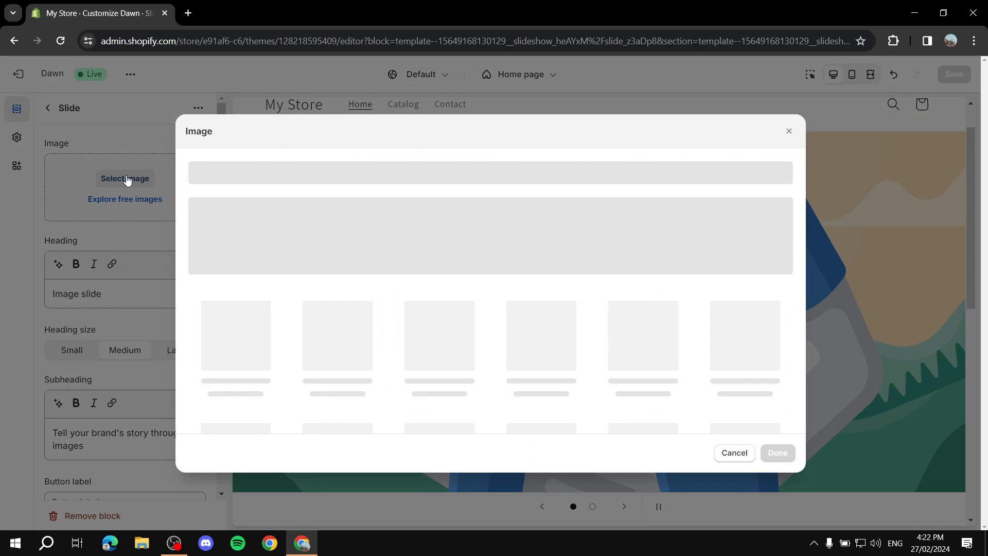
left_click(729, 471)
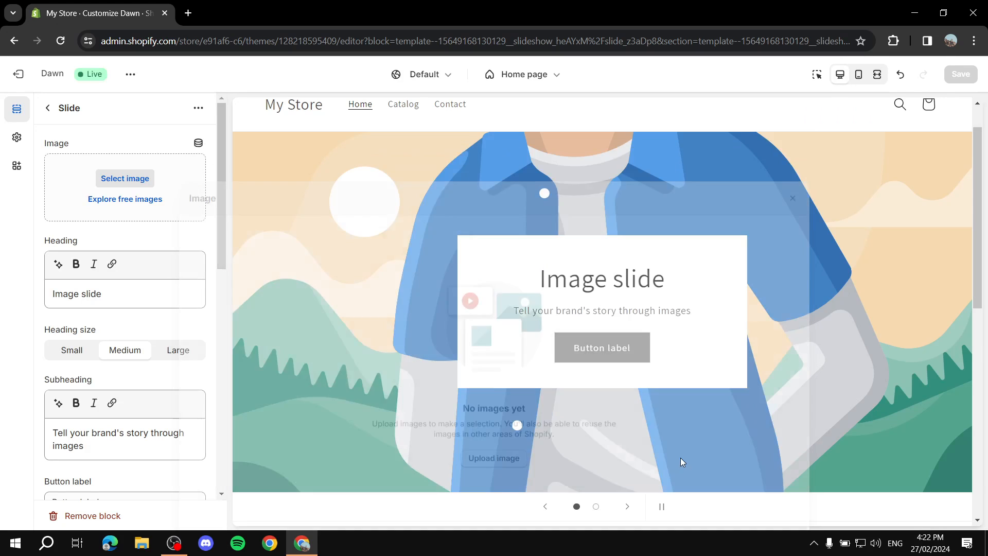
left_click(126, 199)
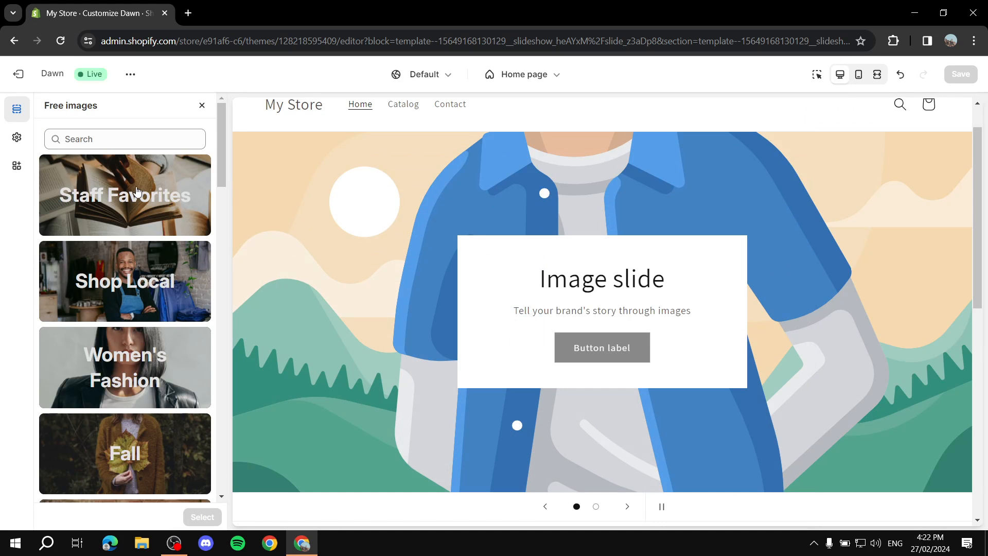
scroll(164, 365, "down", 3)
scroll(163, 365, "down", 8)
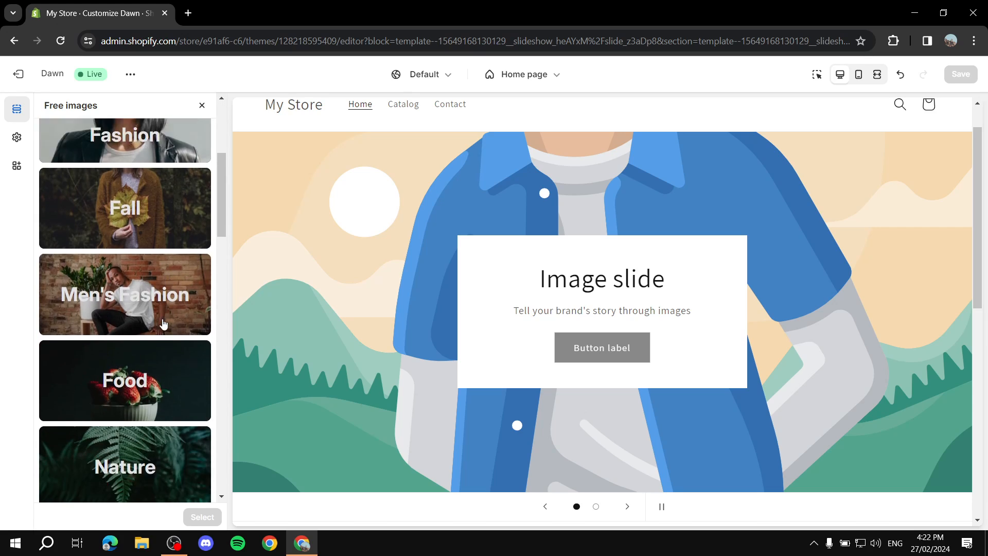
scroll(133, 201, "up", 2)
left_click(132, 200)
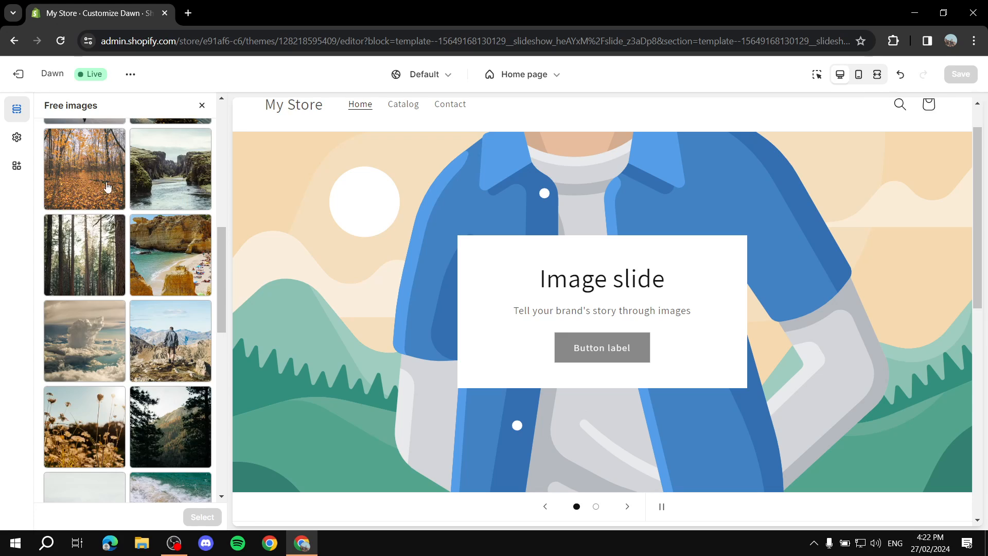
left_click(170, 170)
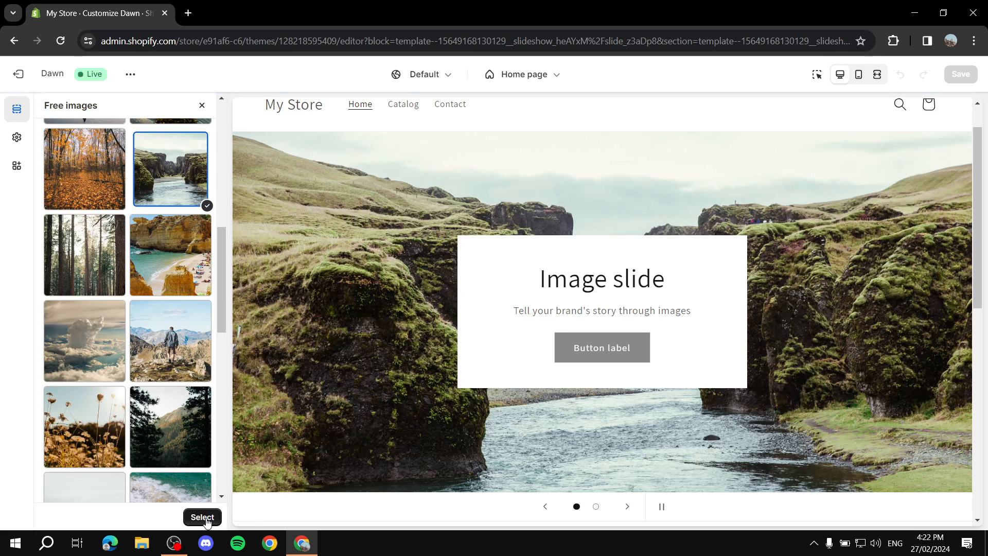
left_click(204, 516)
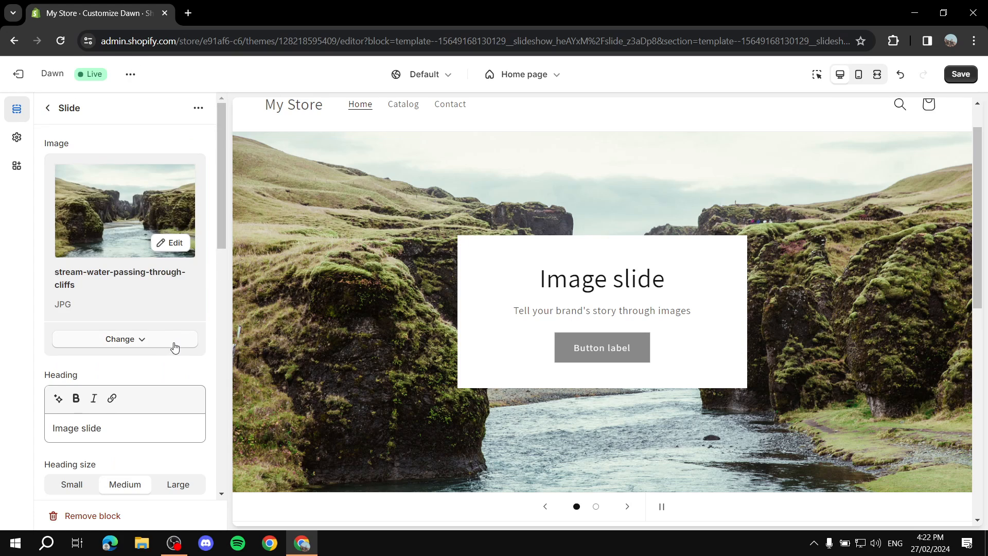
- Replace the first slide's 'Image slide' heading with 'Featured Collection'
left_click(144, 341)
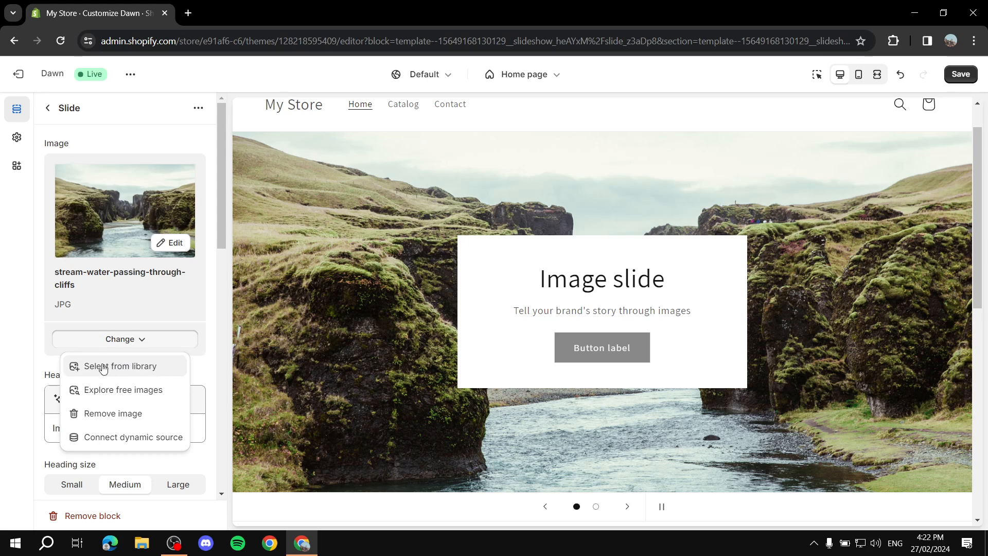
left_click(139, 341)
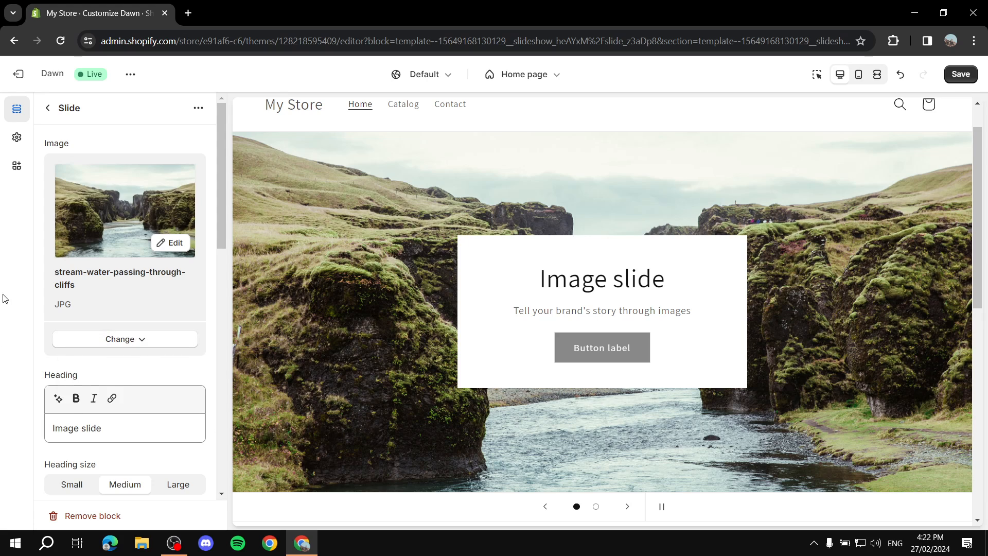
scroll(168, 271, "down", 2)
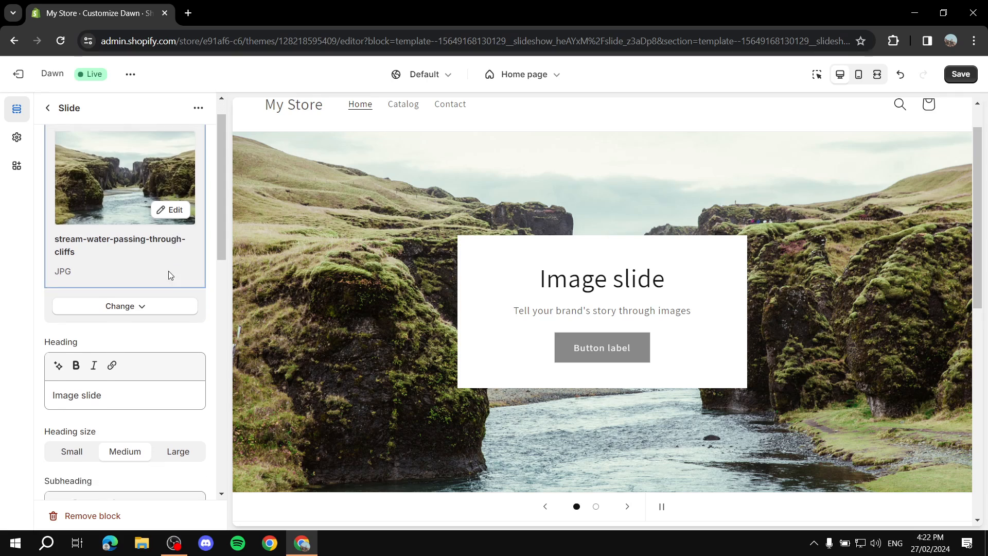
left_click(137, 369)
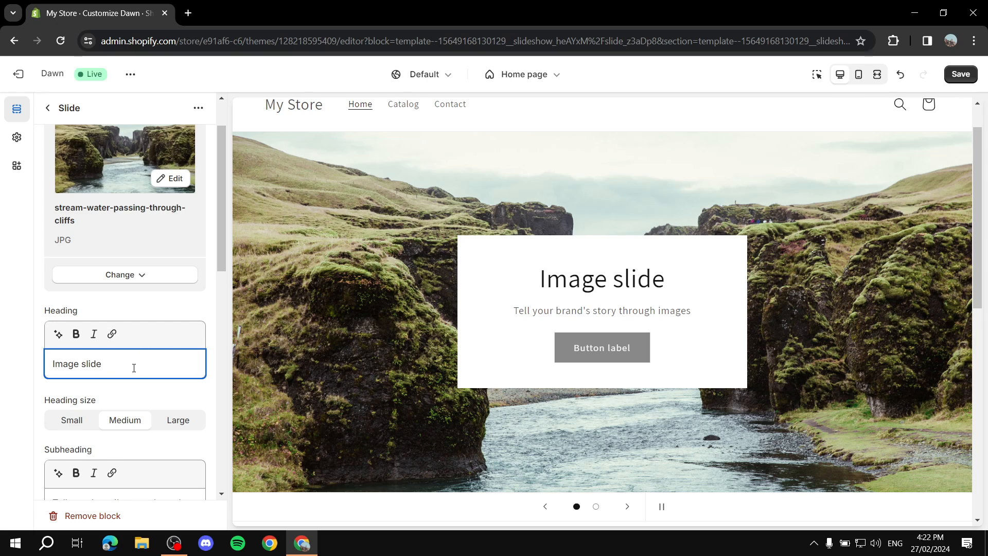
key("BackSpace")
key("BackSpace")
key("BackSpace")
key("BackSpace")
key("BackSpace")
key("BackSpace")
key("BackSpace")
key("BackSpace")
key("BackSpace")
key("BackSpace")
key("BackSpace")
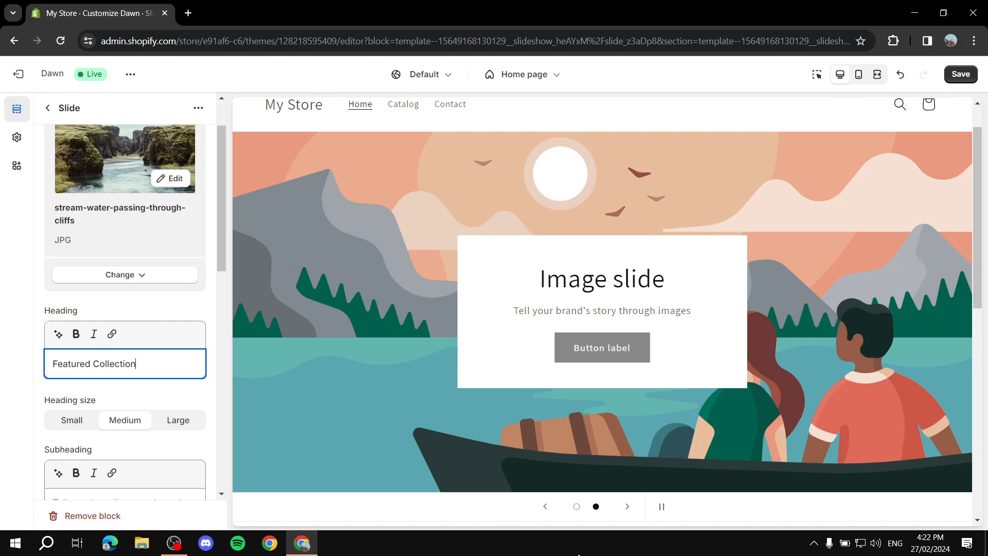
left_click(576, 507)
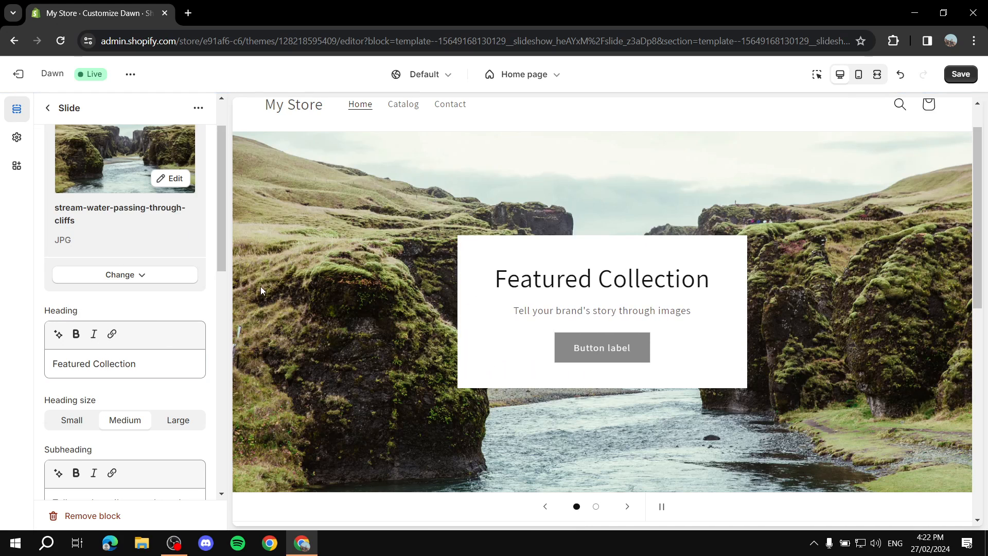
- Try a Small heading size, then keep the first slide's heading at Medium
scroll(157, 327, "down", 1)
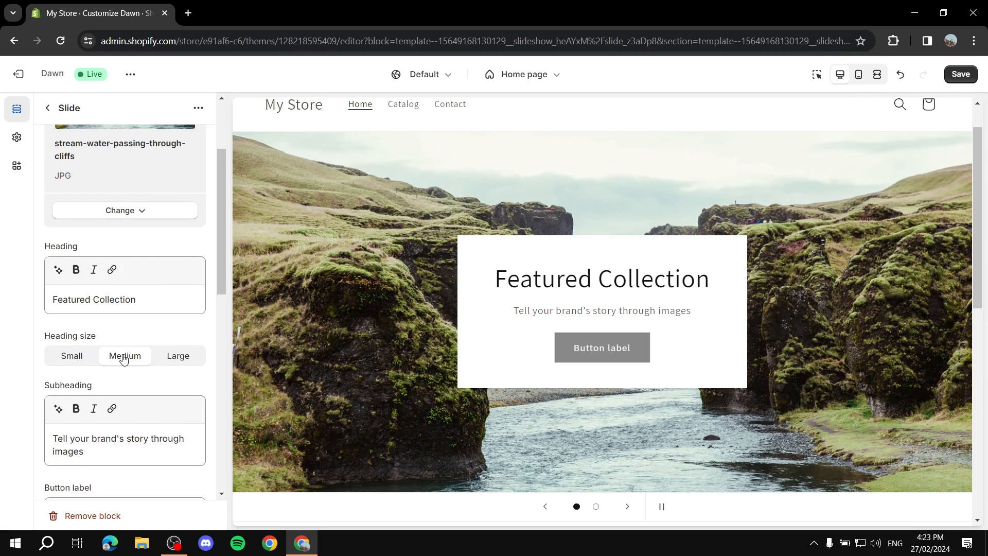
left_click(77, 358)
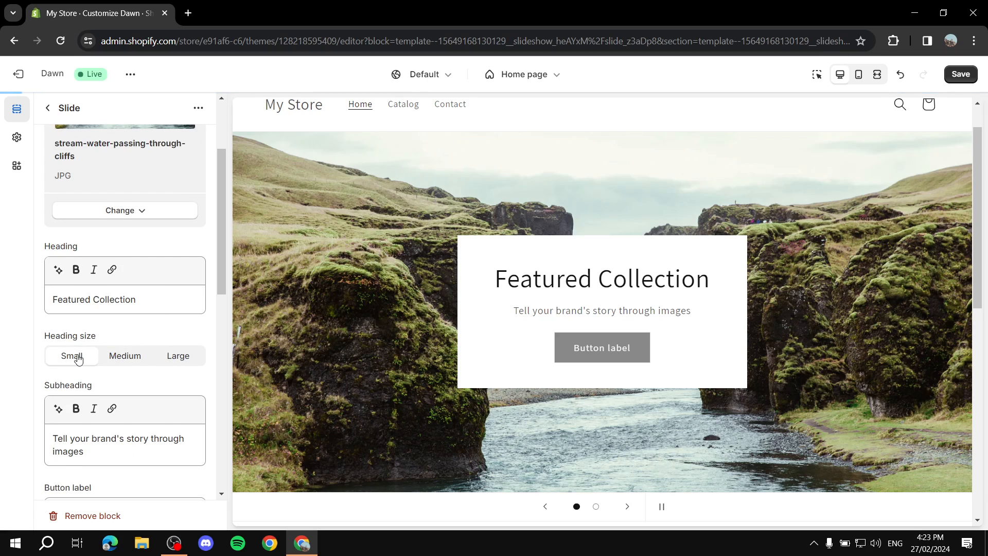
left_click(128, 355)
scroll(164, 352, "down", 1)
scroll(163, 351, "down", 3)
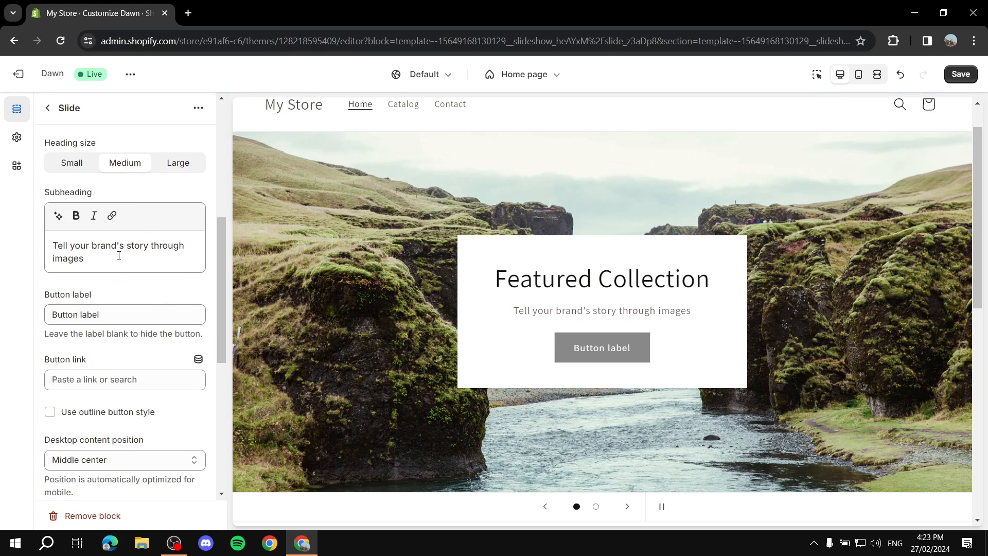
- Replace the subheading with 'Edit the text' and make it bold
triple_click(118, 255)
type("Edit the text")
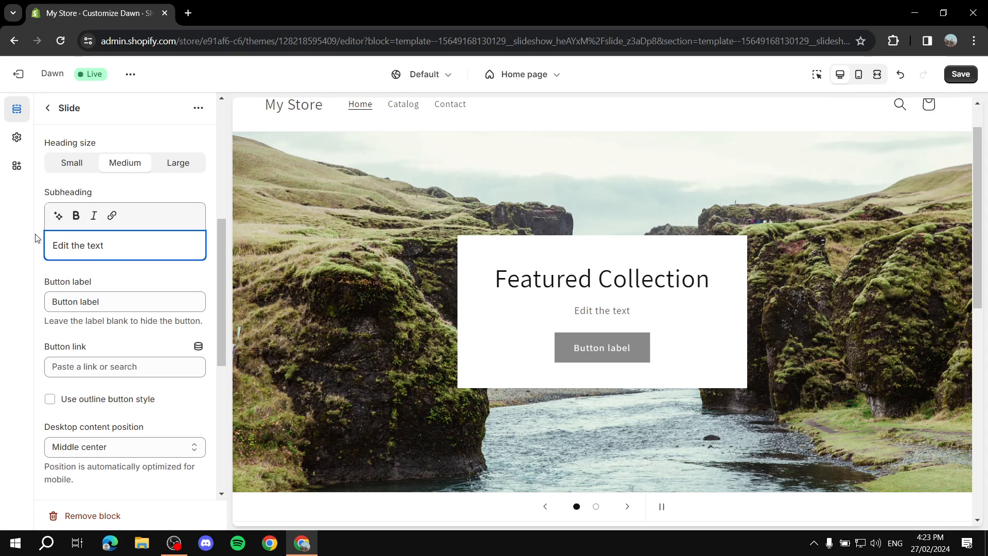
triple_click(115, 244)
left_click(75, 215)
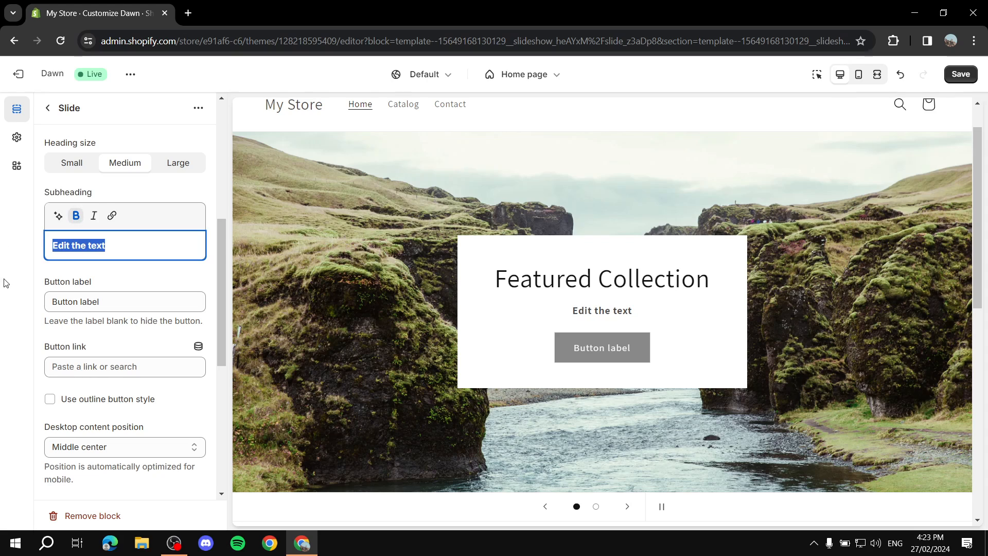
left_click(77, 216)
left_click(78, 216)
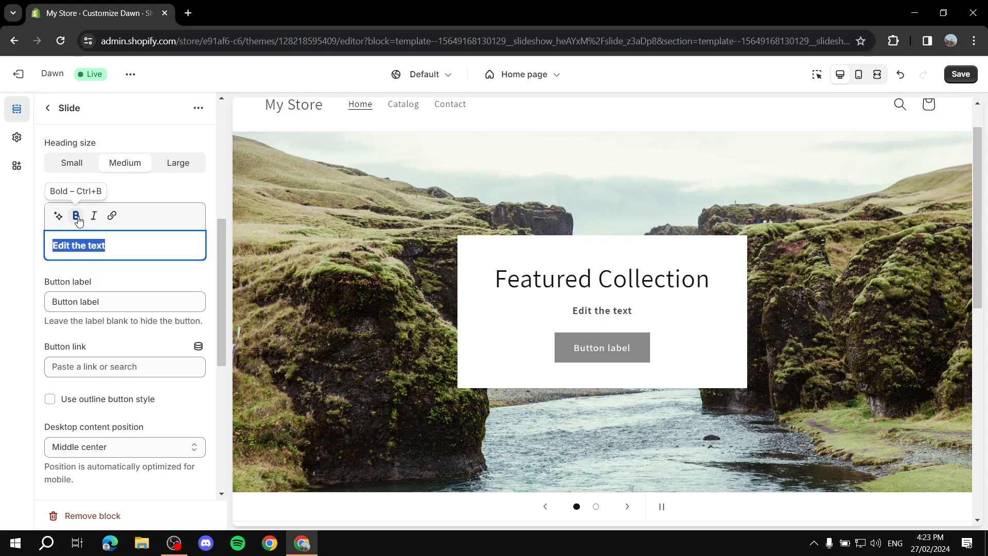
scroll(101, 148, "down", 2)
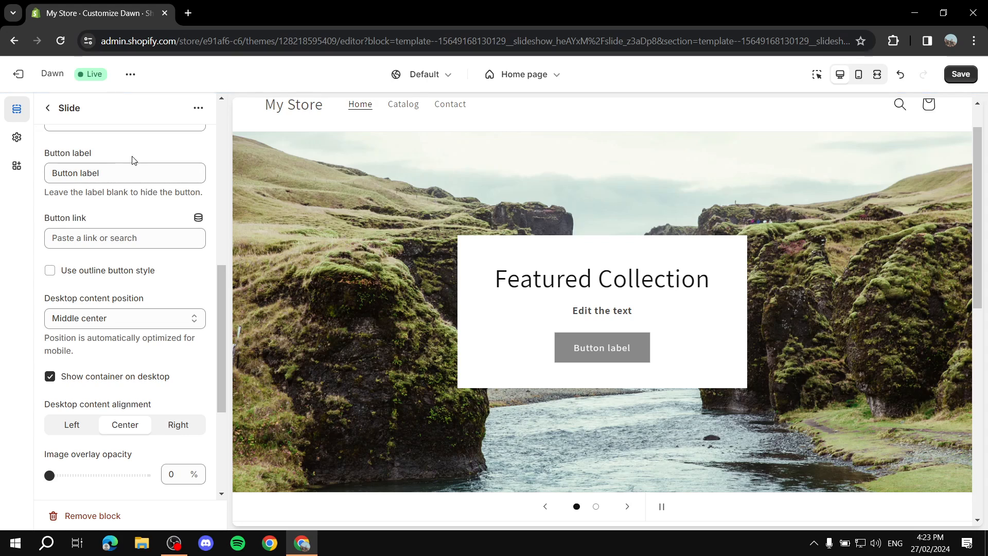
scroll(133, 167, "up", 2)
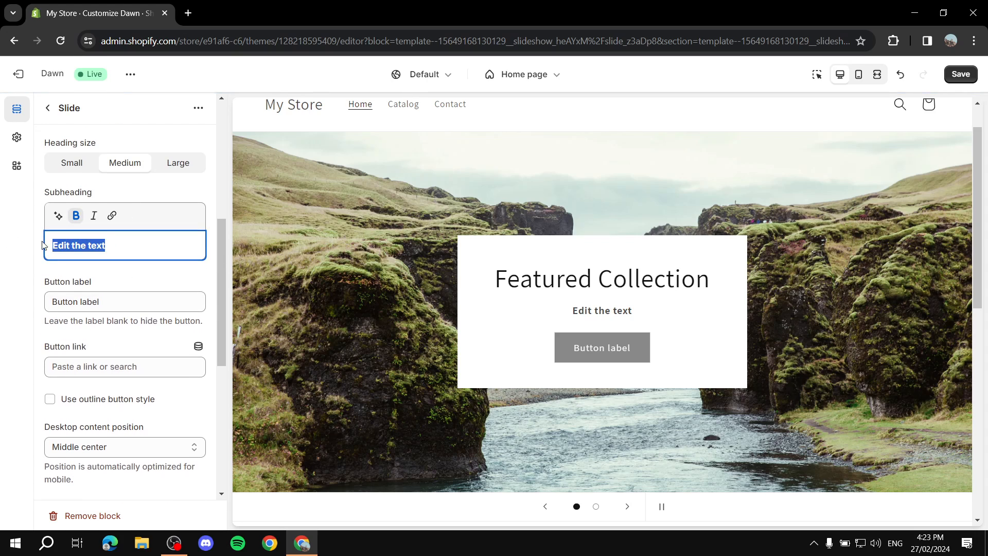
left_click(15, 260)
scroll(59, 257, "down", 1)
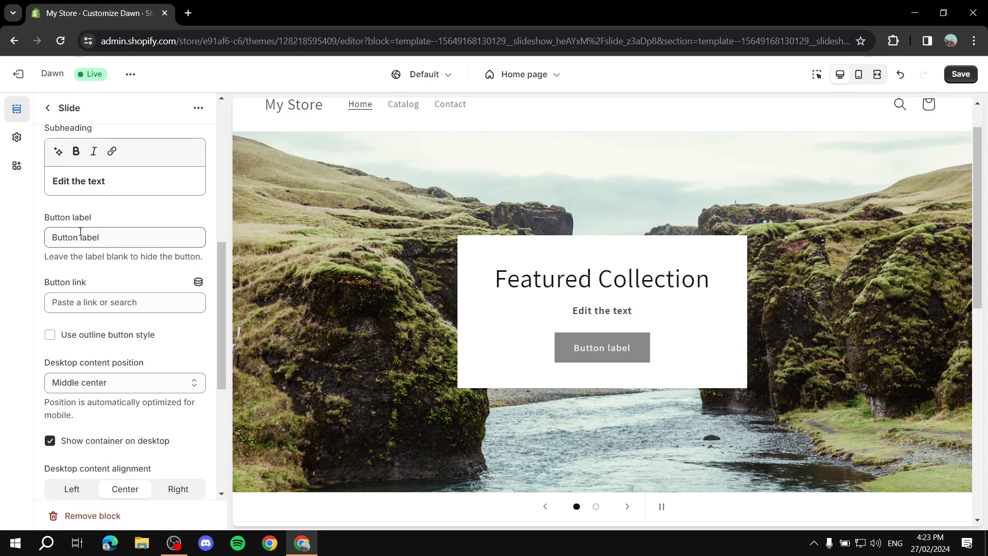
triple_click(133, 234)
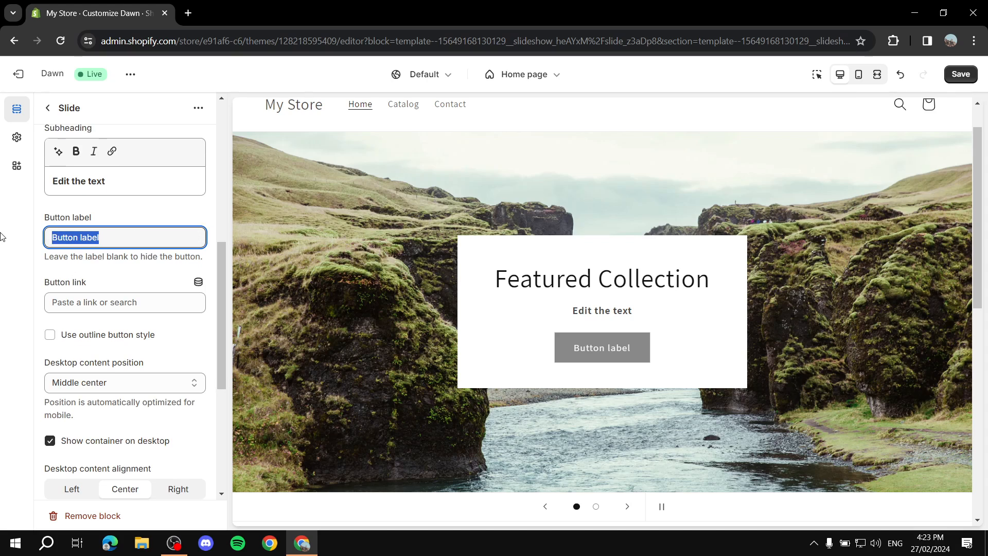
type("Shop now")
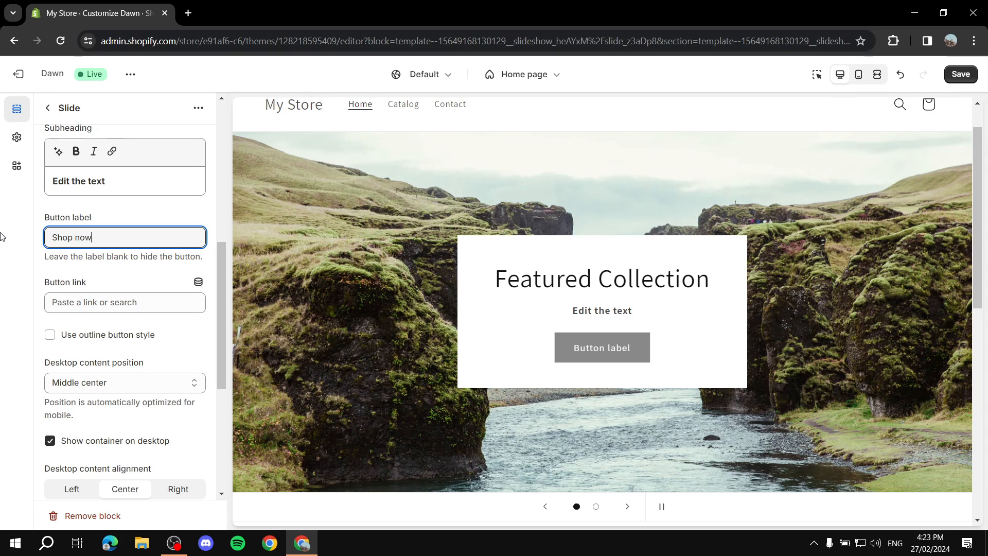
left_click(167, 309)
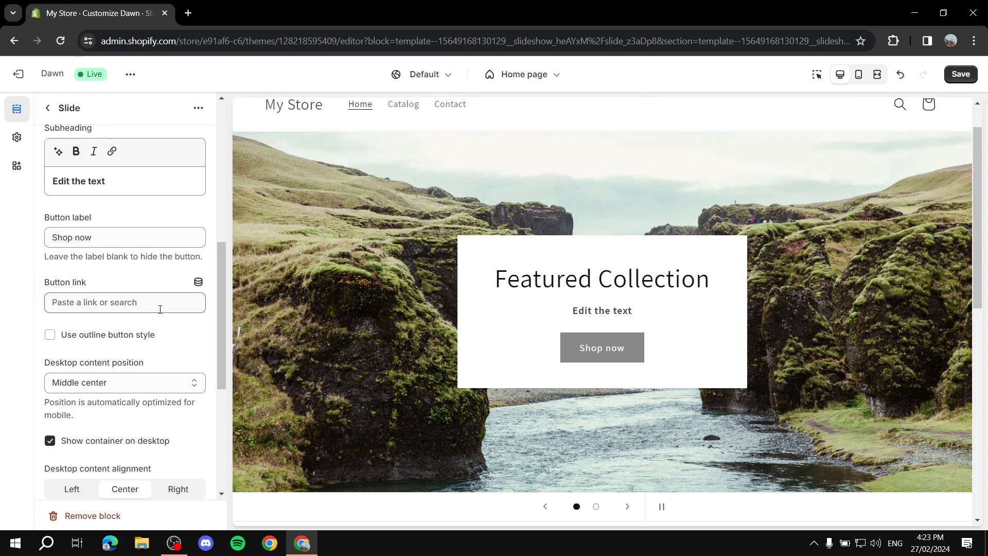
left_click(111, 173)
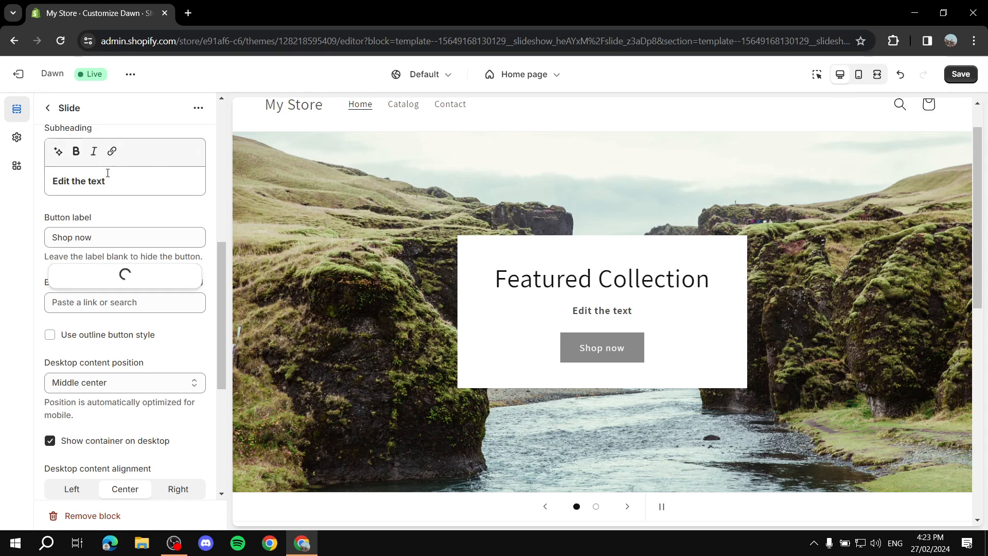
left_click(117, 279)
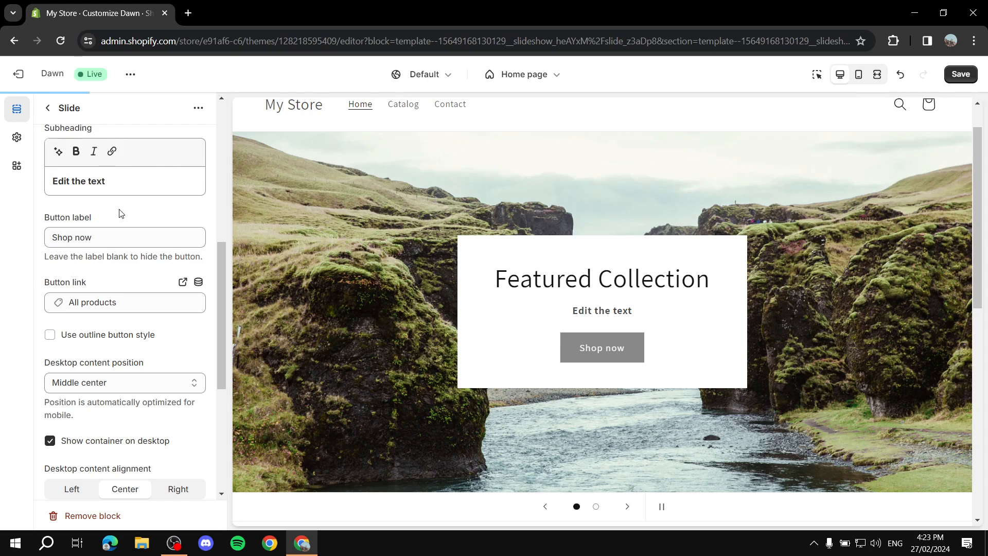
left_click_drag(43, 217, 132, 228)
left_click_drag(44, 282, 116, 286)
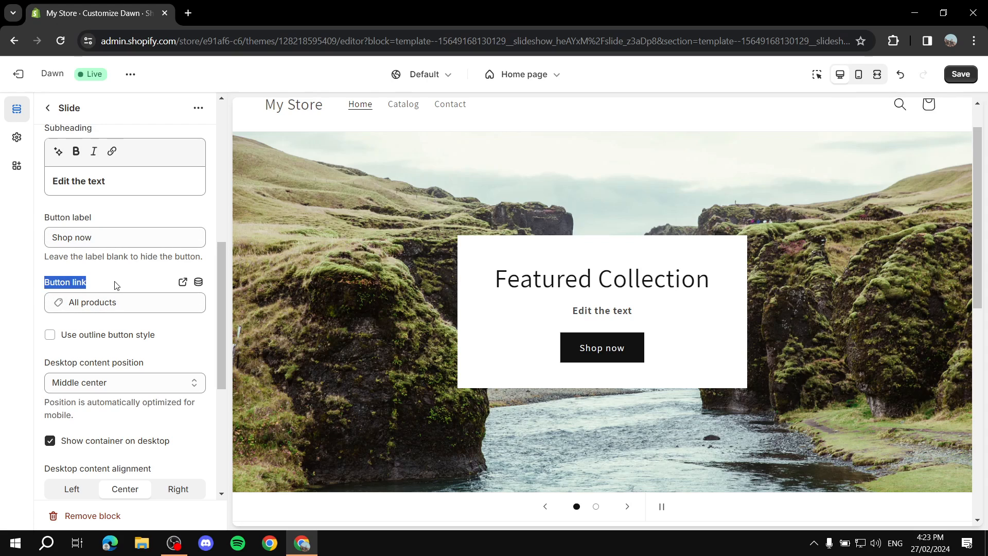
left_click(133, 277)
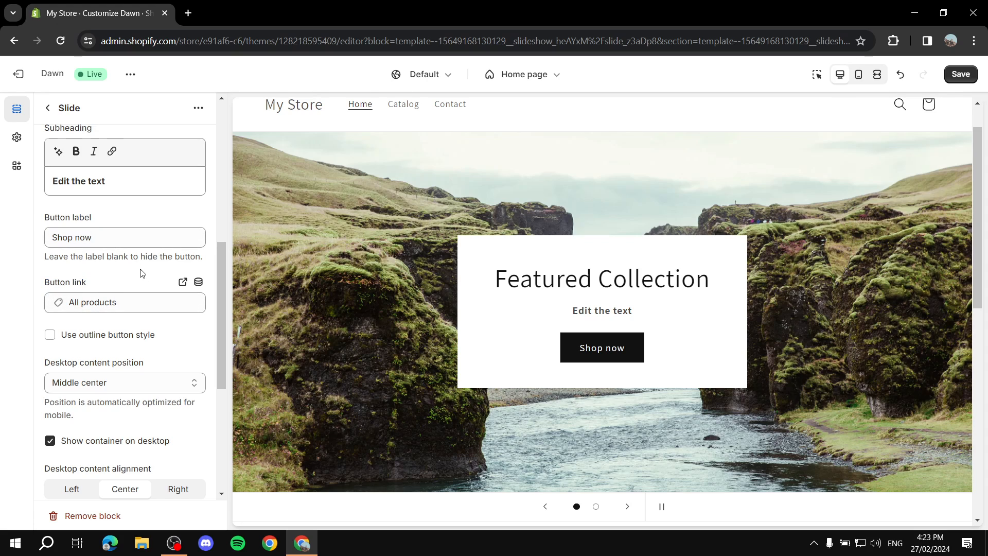
left_click(50, 334)
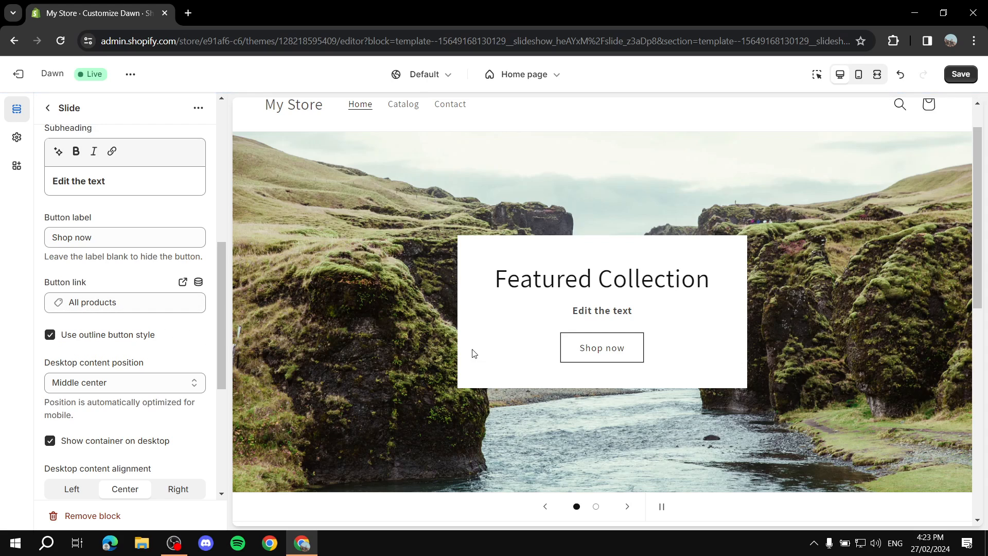
left_click(49, 334)
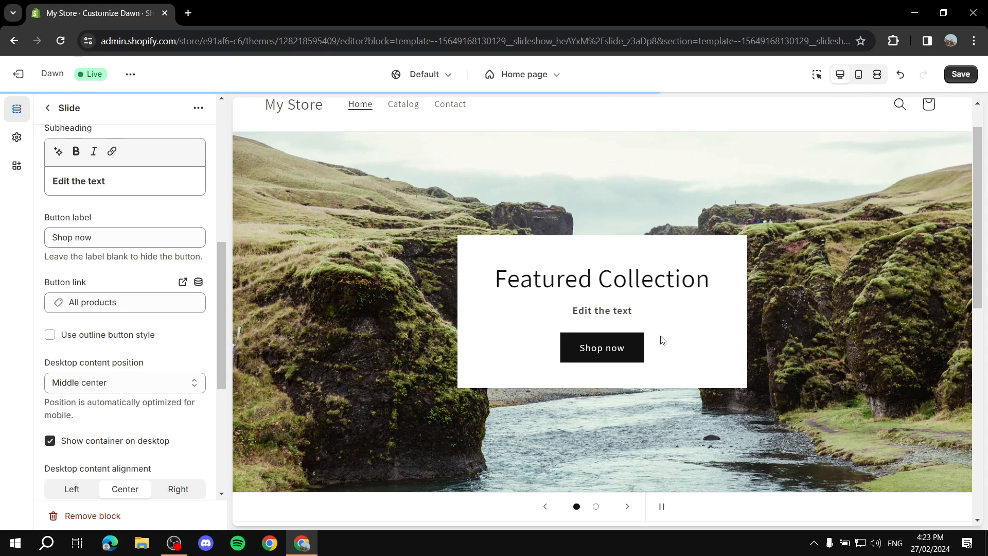
scroll(178, 346, "down", 1)
left_click(158, 319)
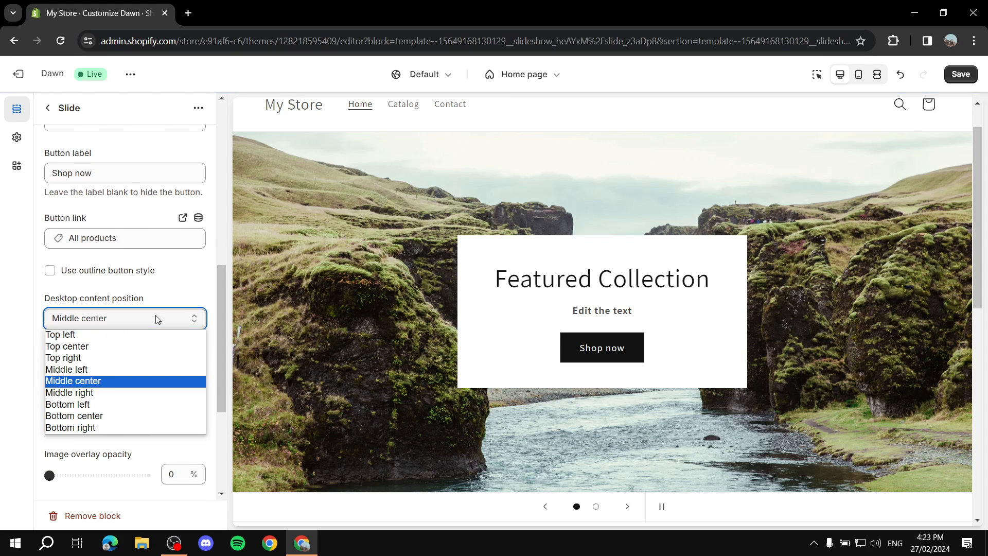
left_click(156, 318)
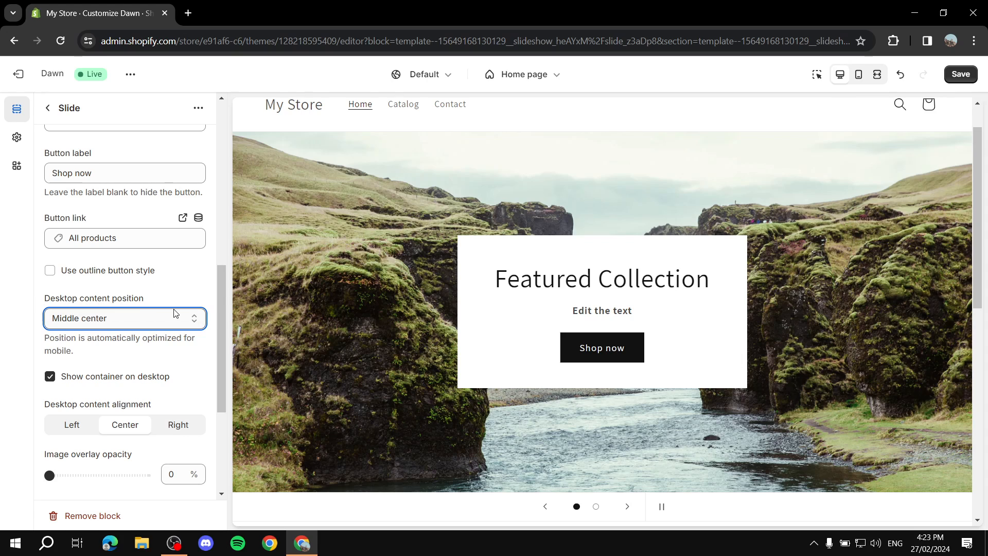
scroll(172, 308, "down", 1)
left_click(171, 254)
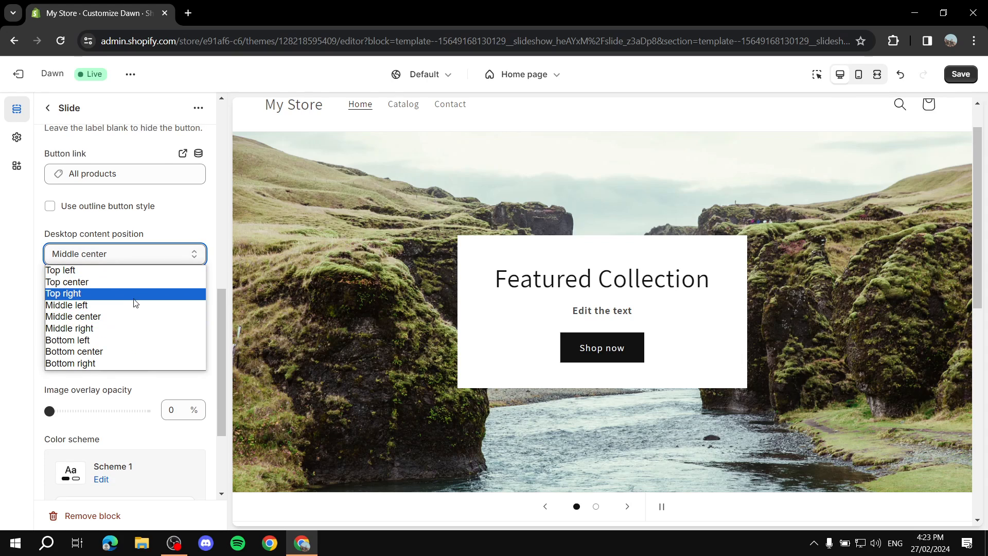
left_click(131, 301)
left_click(163, 261)
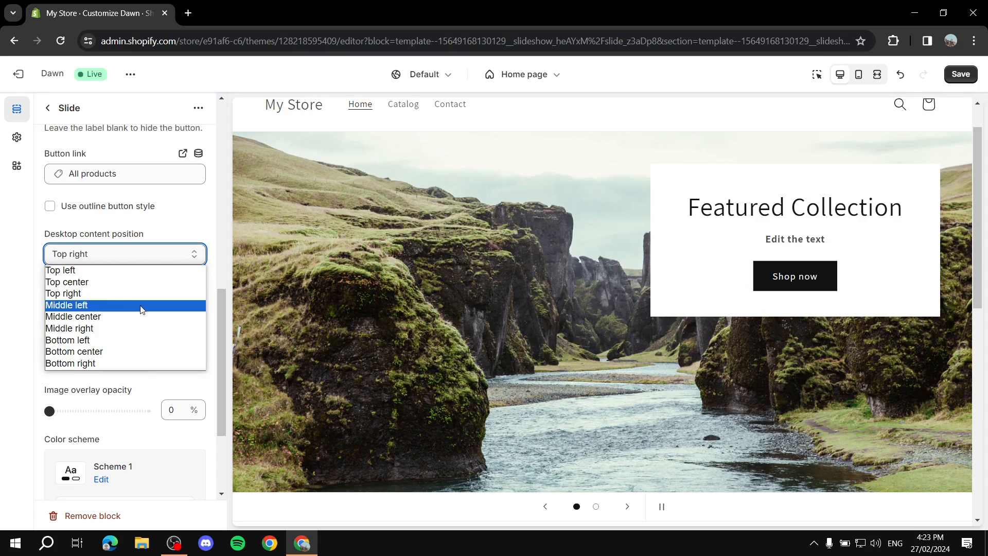
left_click(126, 316)
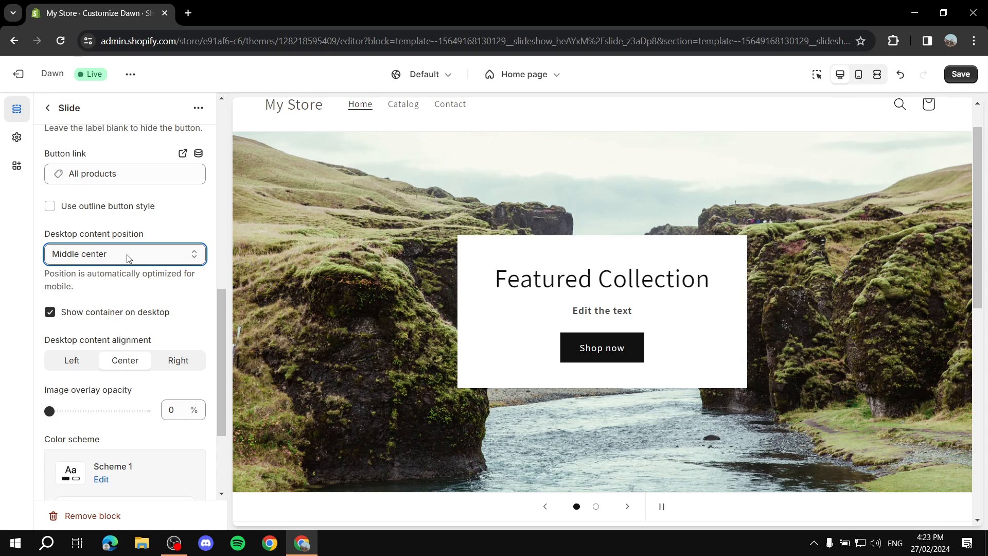
scroll(162, 258, "down", 1)
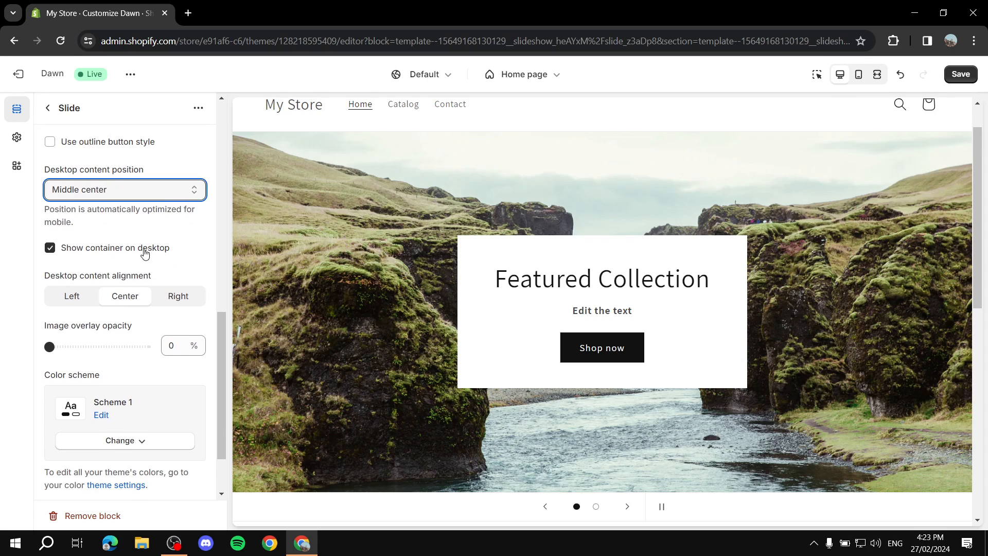
left_click(50, 247)
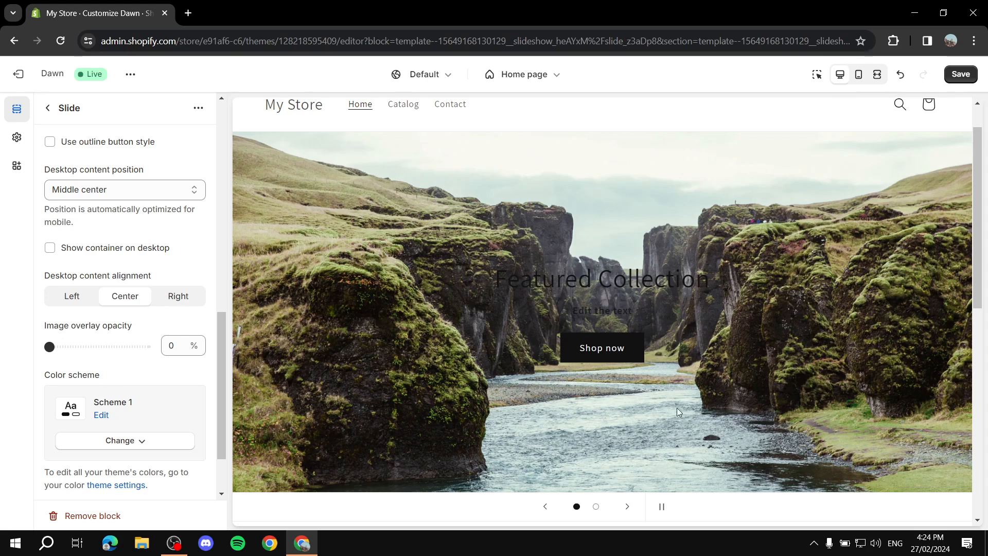
left_click(122, 251)
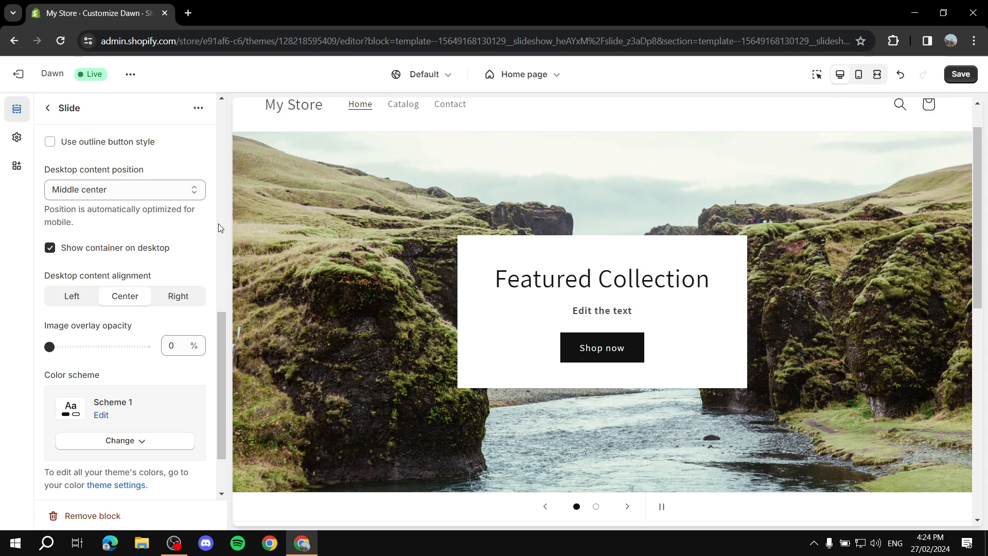
scroll(150, 268, "down", 1)
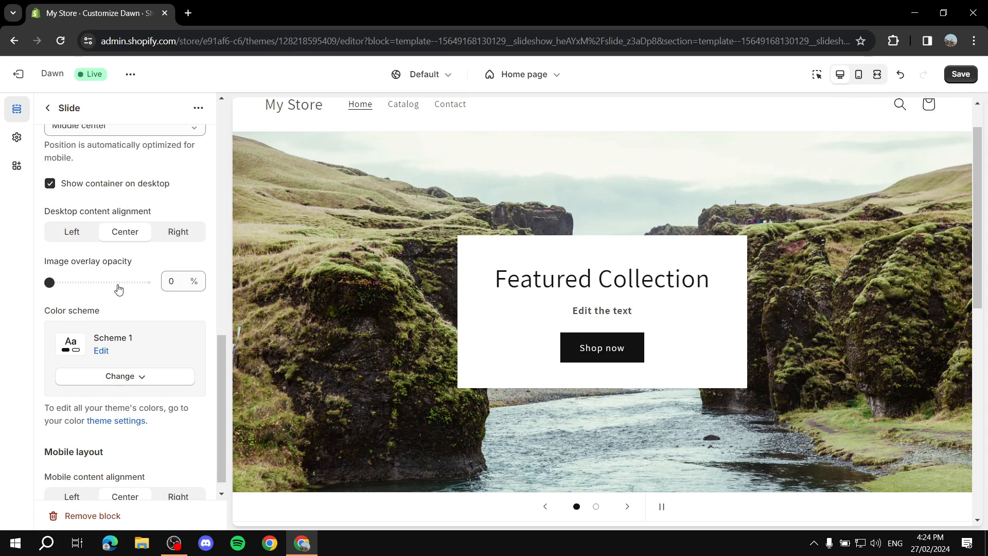
- Set the Featured Collection slide's image overlay opacity to 20%, after trying 40%
left_click_drag(50, 283, 88, 282)
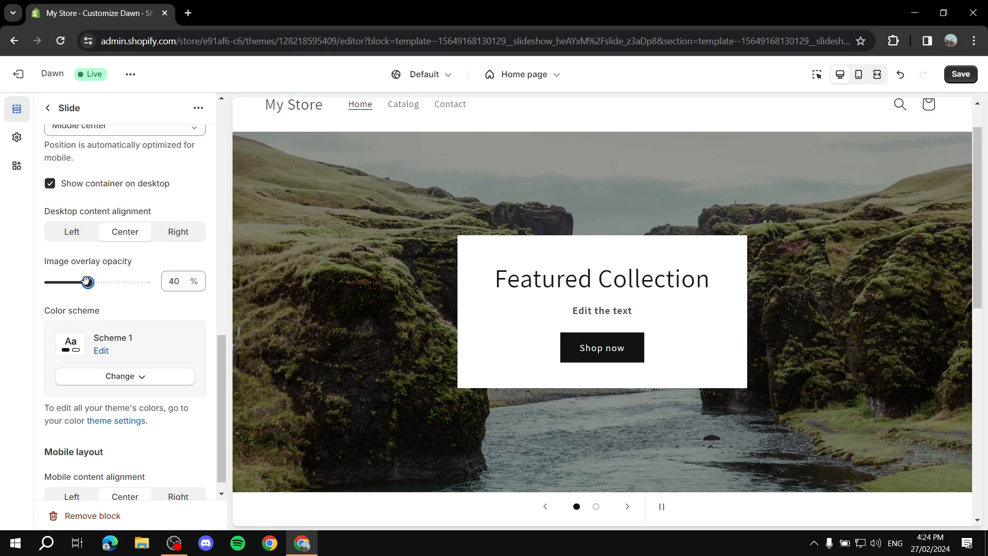
left_click_drag(88, 282, 69, 282)
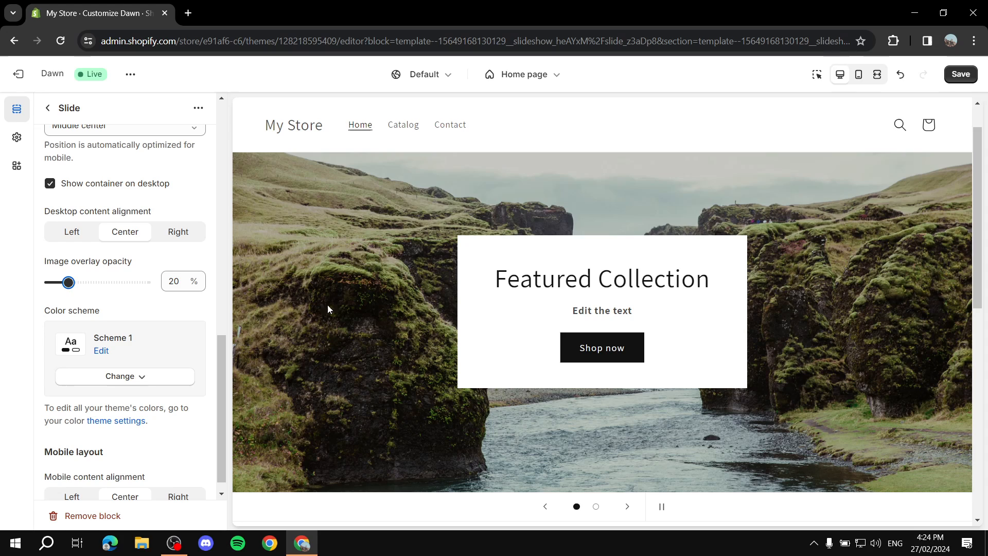
scroll(45, 368, "down", 1)
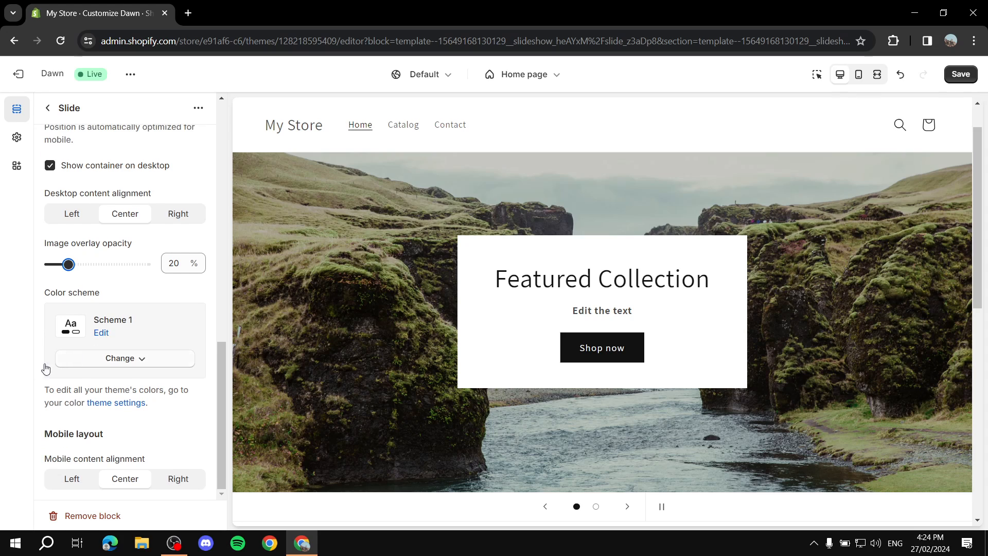
- Switch the first slide's colour scheme from Scheme 5 to the dark Scheme 4
left_click(141, 363)
left_click(141, 362)
left_click_drag(58, 295, 143, 294)
left_click(144, 295)
left_click(141, 356)
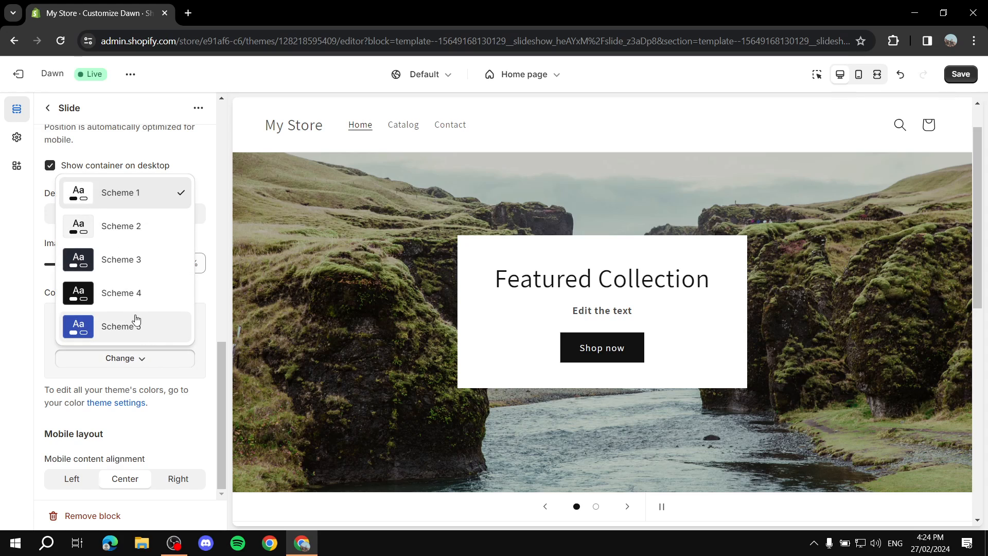
left_click(136, 320)
left_click(132, 359)
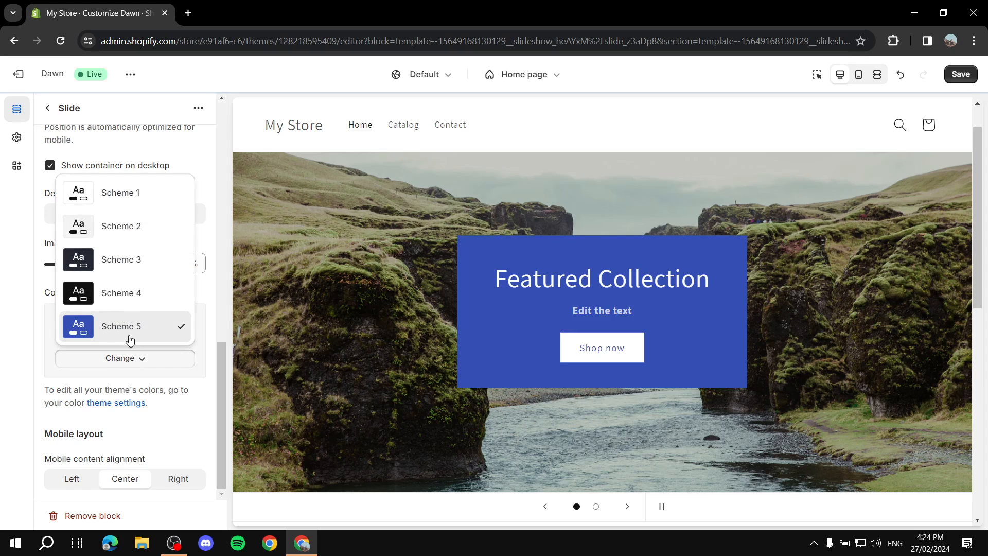
left_click(122, 306)
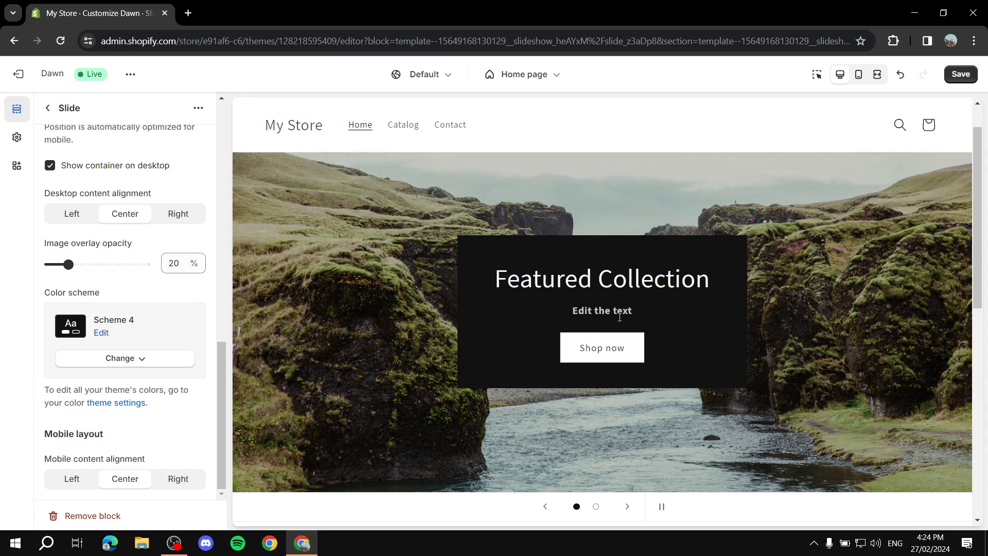
scroll(103, 283, "up", 5)
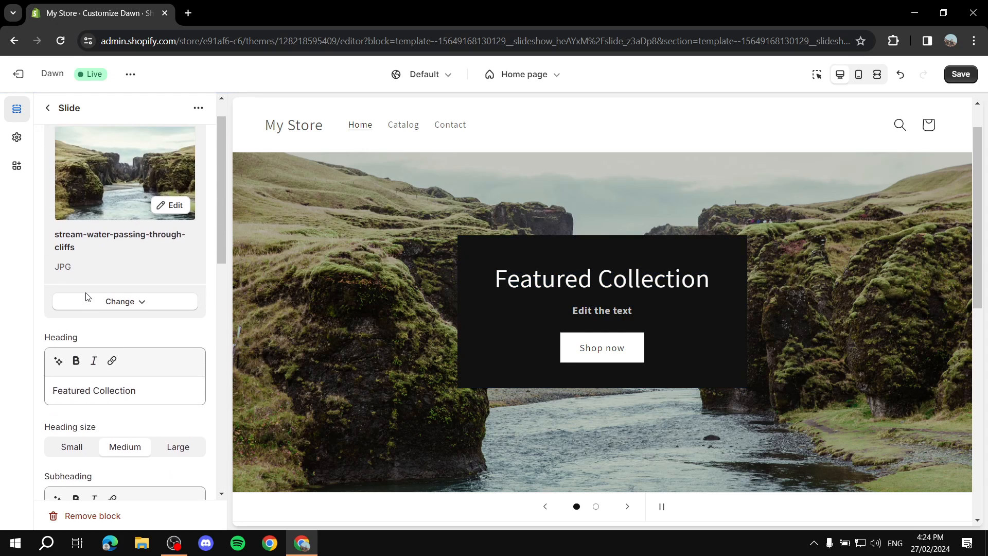
scroll(103, 288, "down", 8)
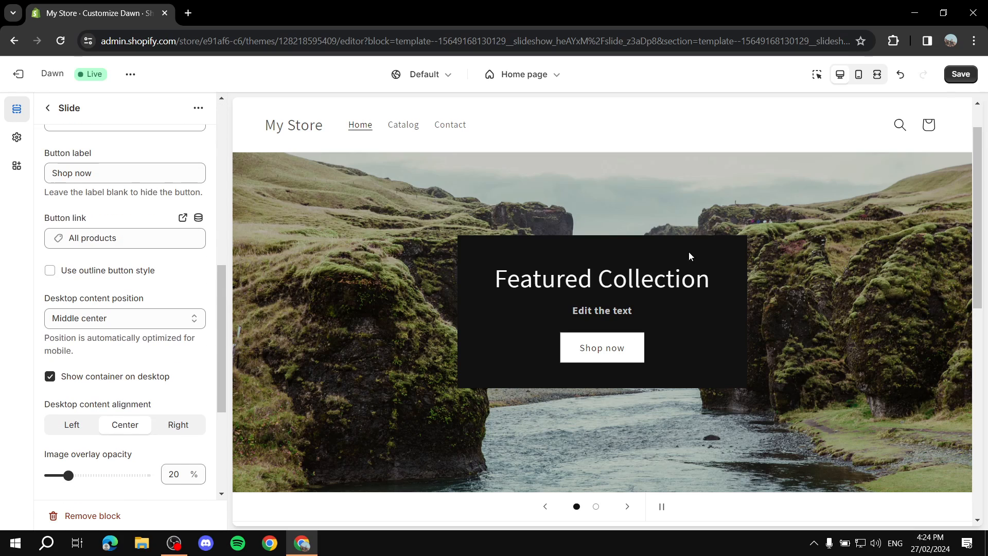
- Open the second Image slide and delete its heading and subheading
left_click(47, 107)
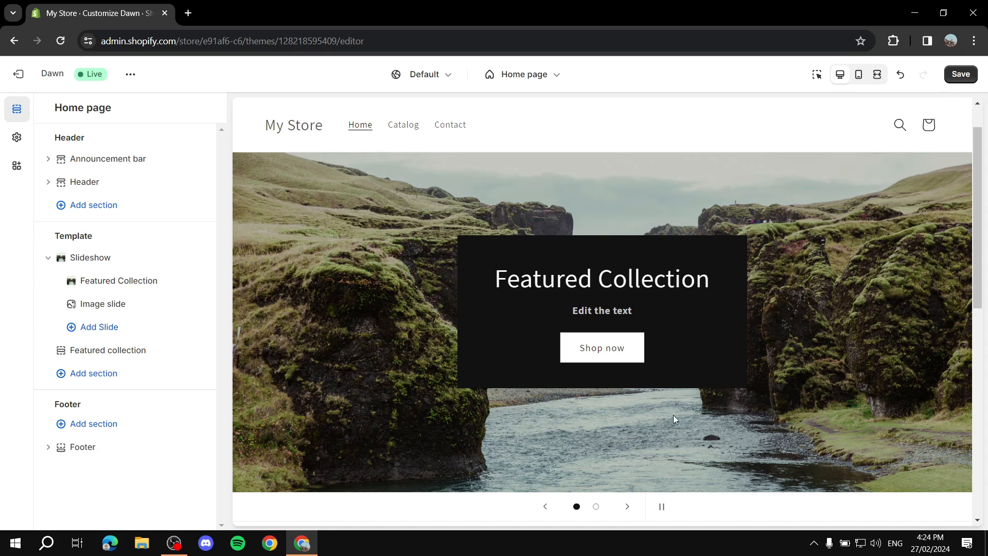
left_click(595, 506)
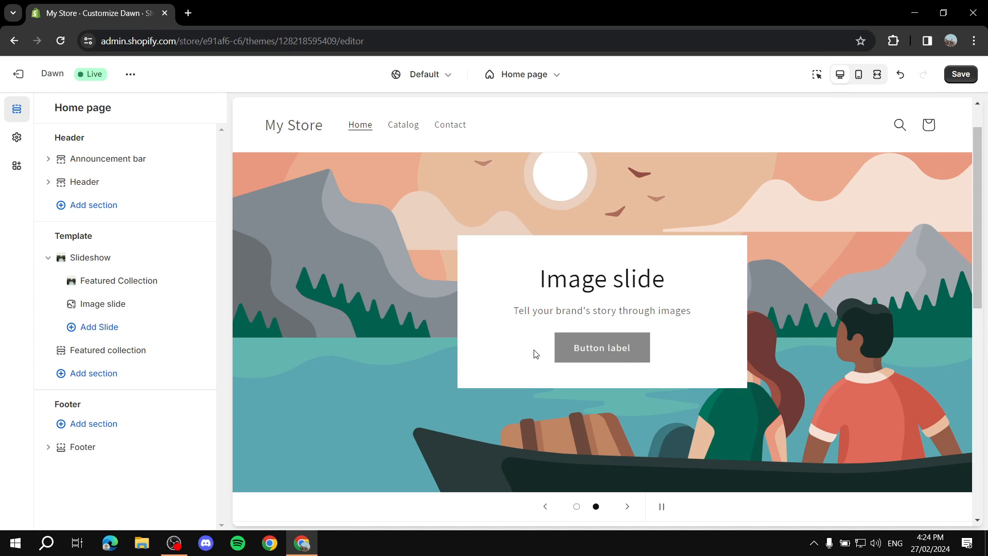
left_click(103, 304)
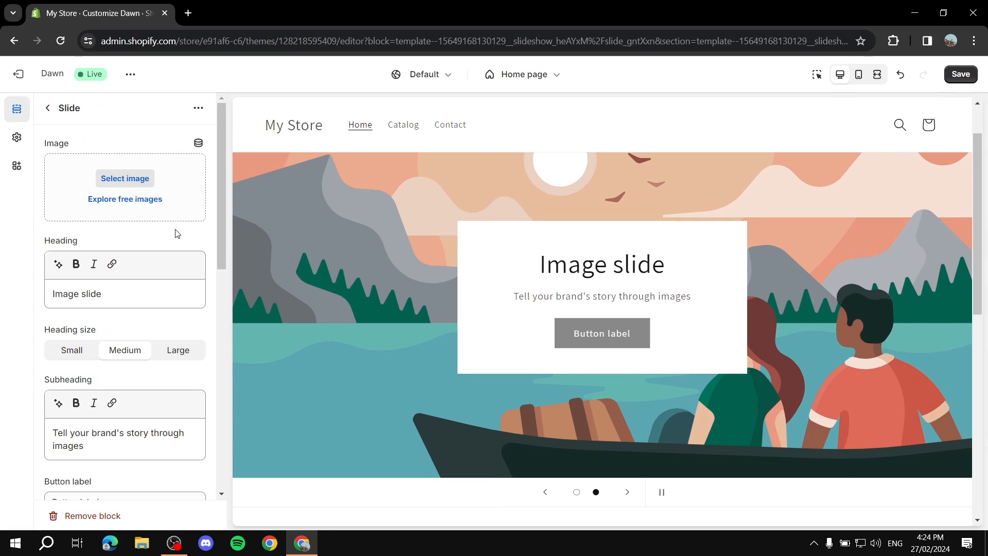
scroll(124, 277, "down", 2)
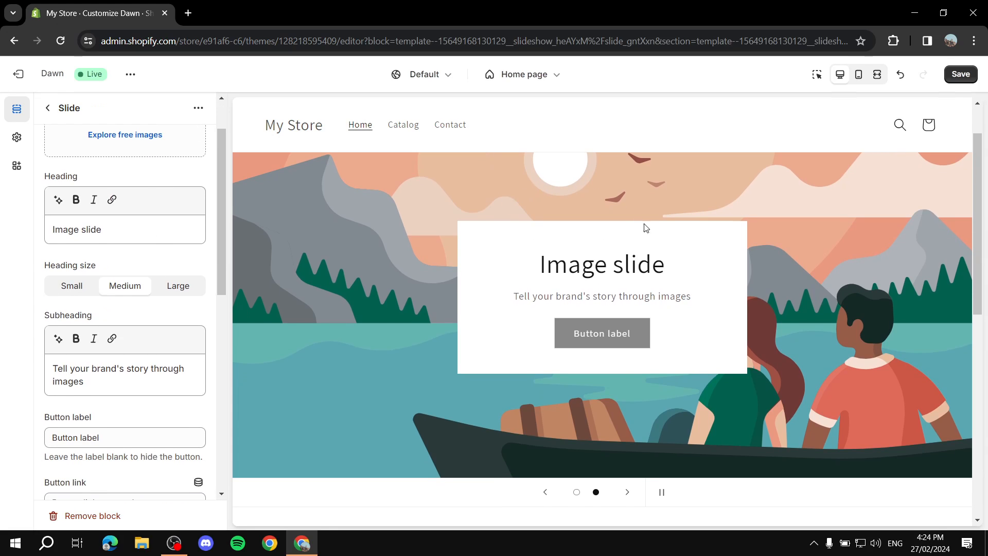
left_click_drag(150, 227, 3, 238)
key("BackSpace")
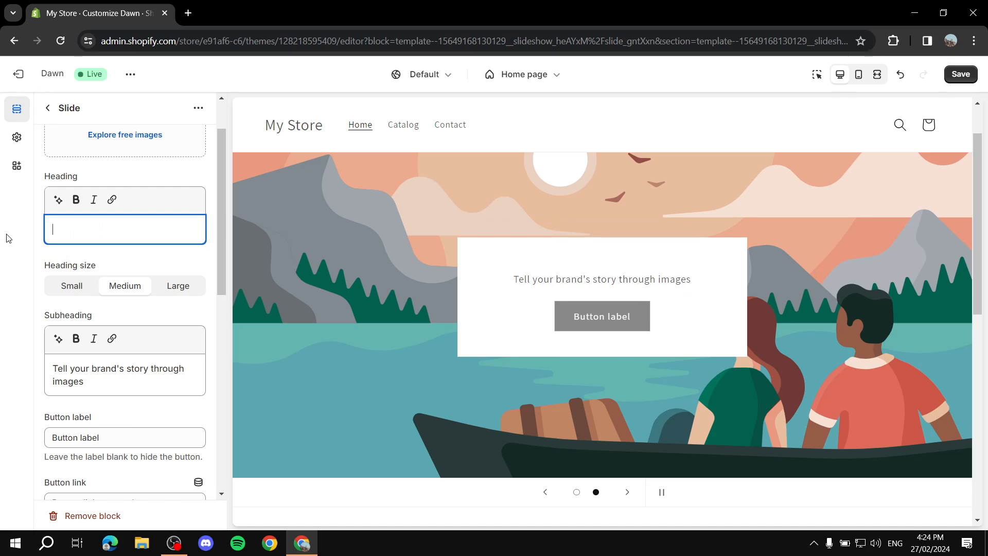
left_click_drag(147, 378, 3, 346)
key("BackSpace")
scroll(150, 381, "down", 3)
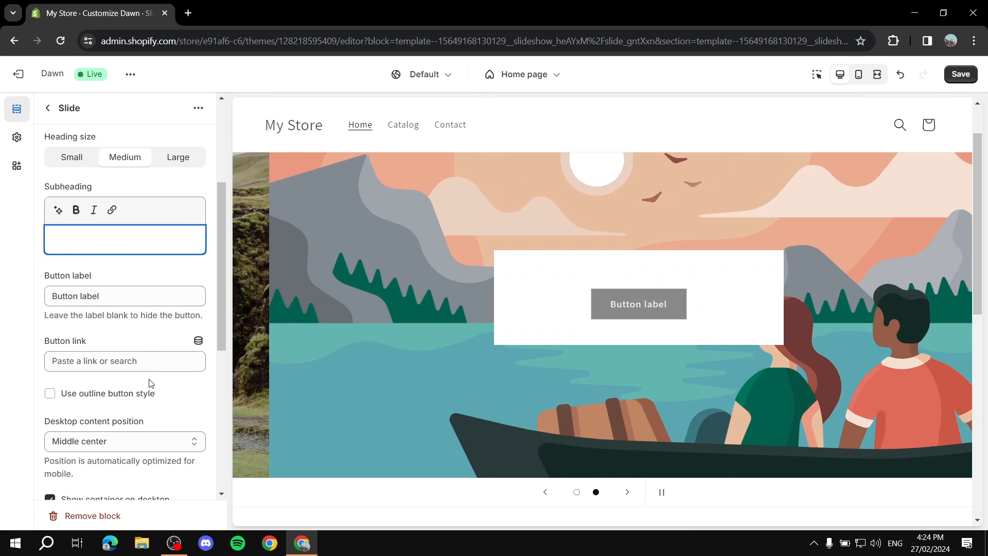
- Clear the slide's button label and turn off 'Show container on desktop'
left_click(576, 492)
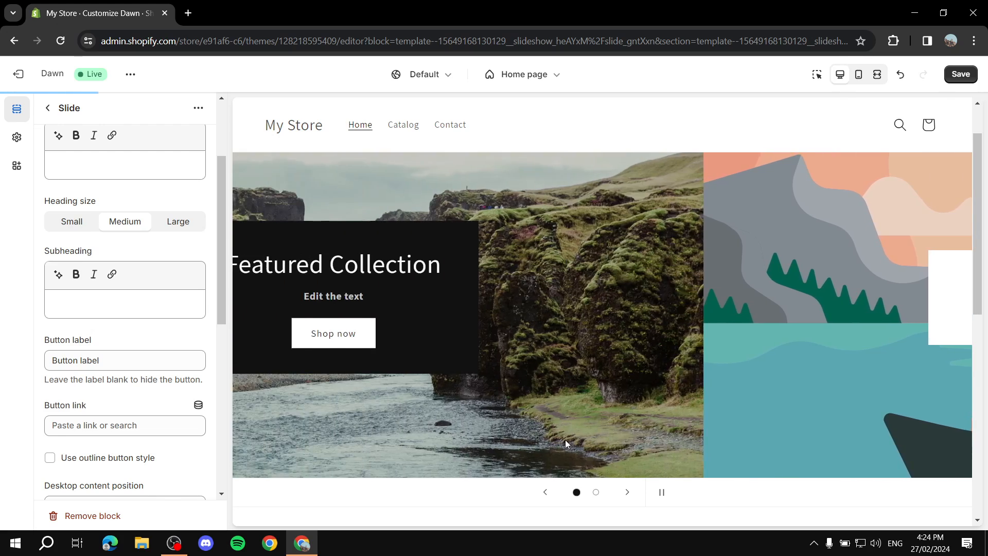
scroll(102, 272, "down", 1)
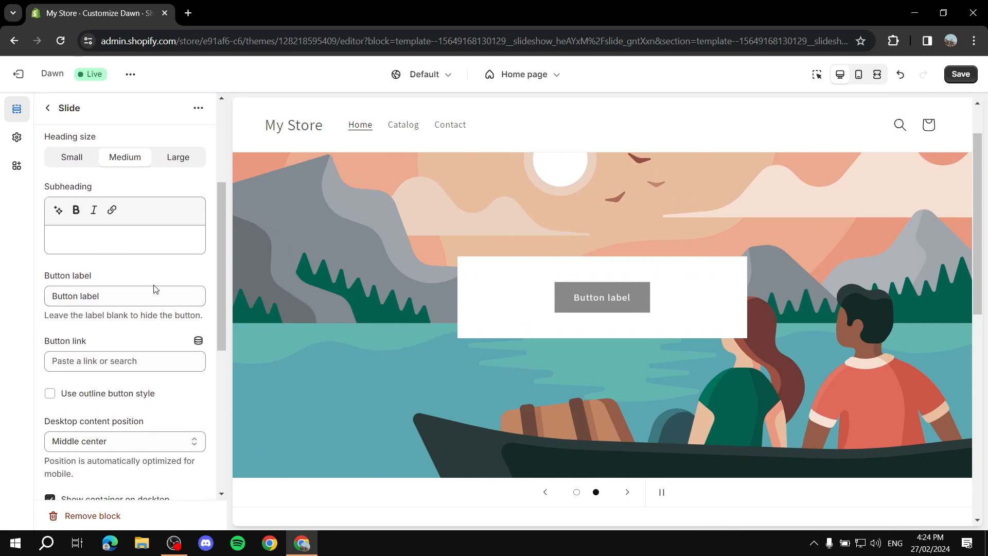
scroll(185, 277, "down", 1)
triple_click(158, 232)
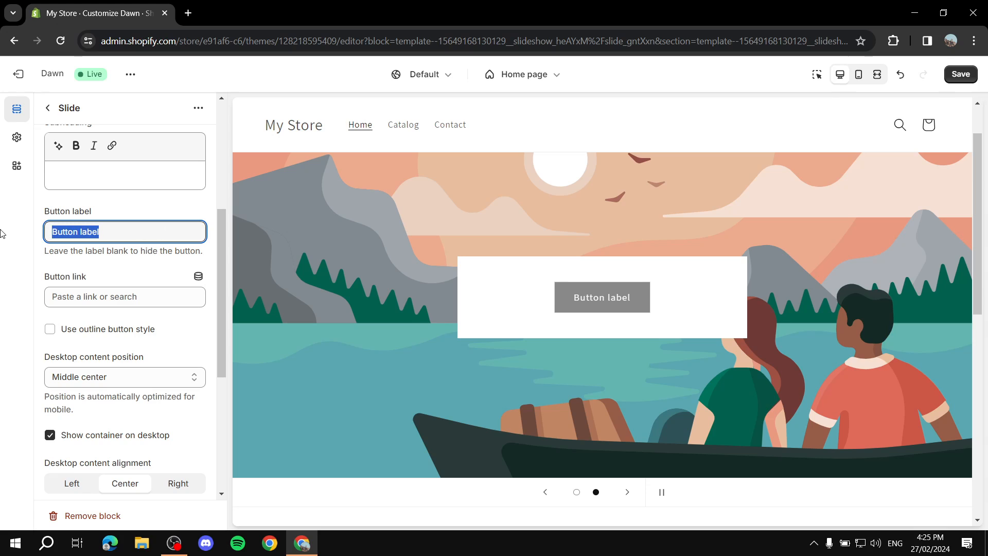
key("BackSpace")
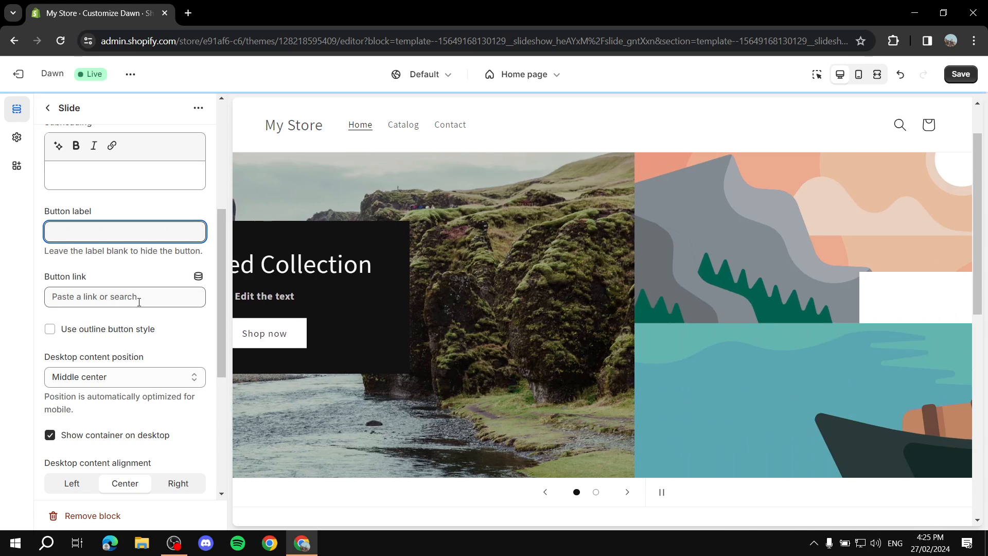
scroll(139, 278, "down", 2)
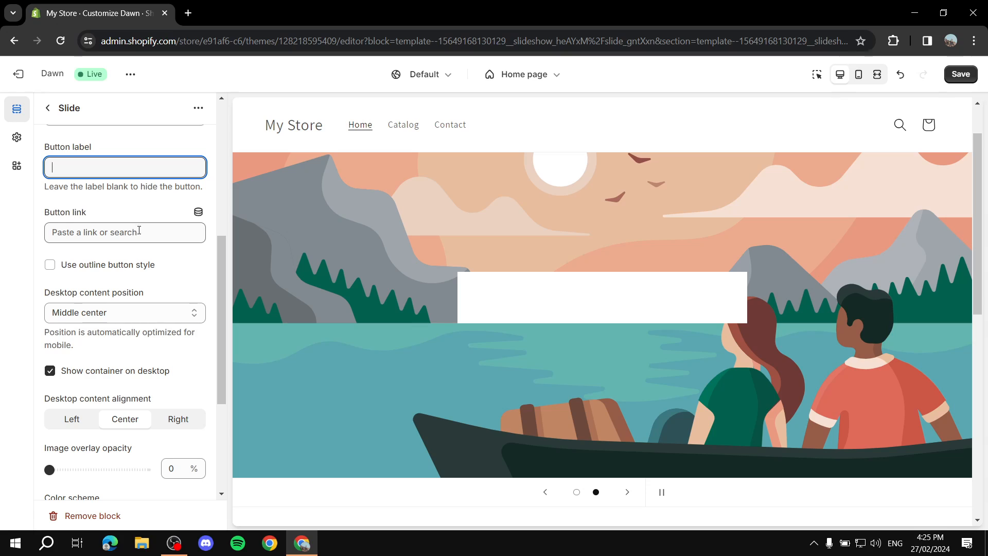
scroll(143, 268, "down", 2)
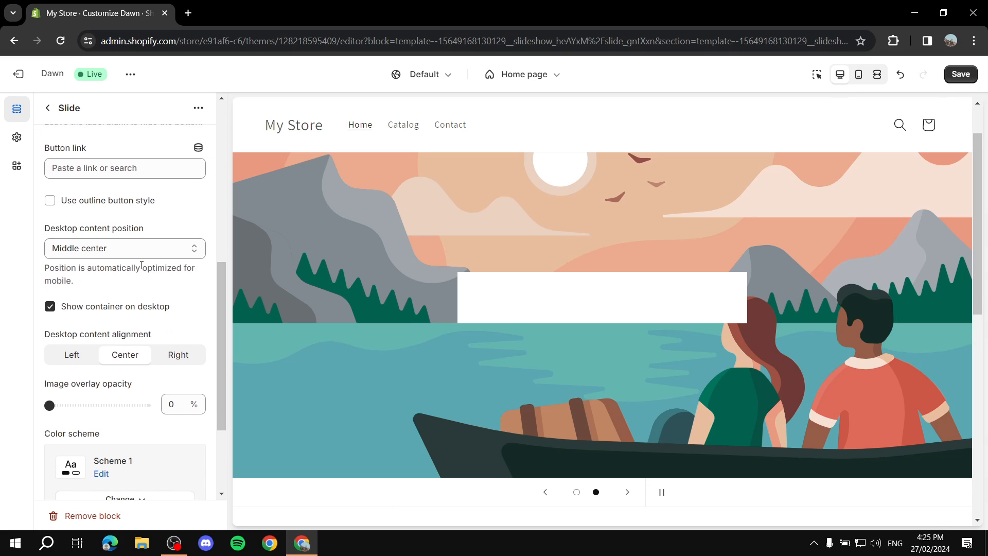
scroll(124, 257, "down", 2)
left_click(119, 248)
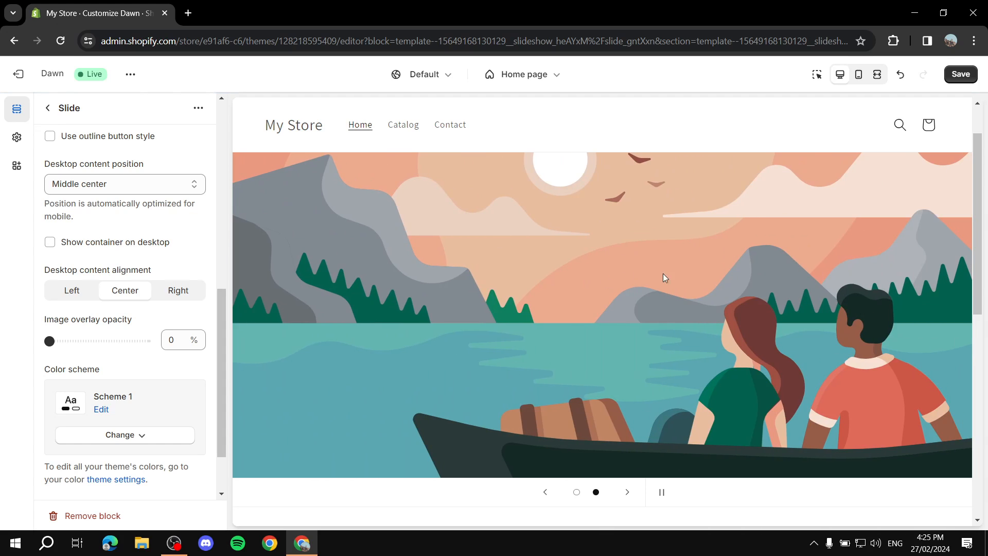
scroll(86, 263, "up", 8)
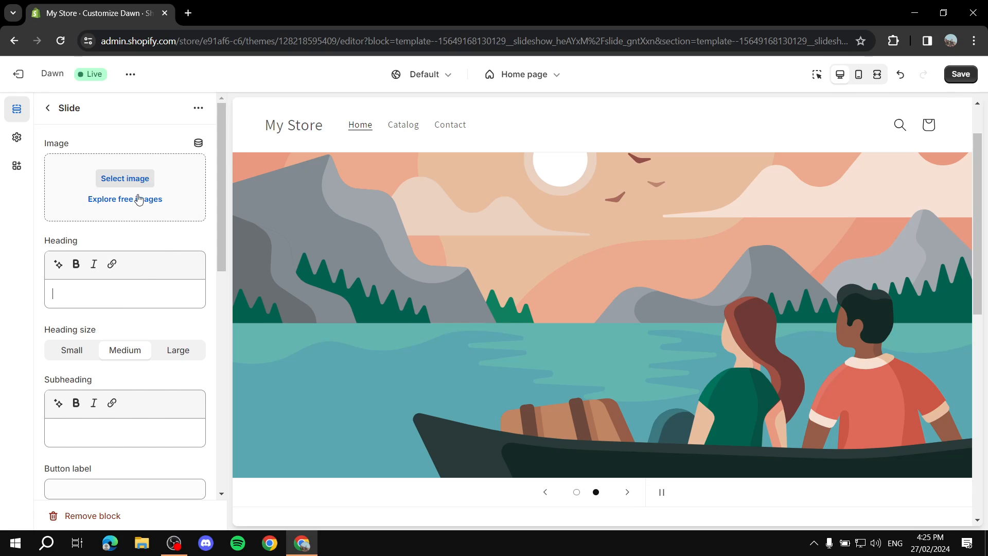
- Upload Colors.png from Desktop > Explainer Media as the second slide's image
left_click(128, 183)
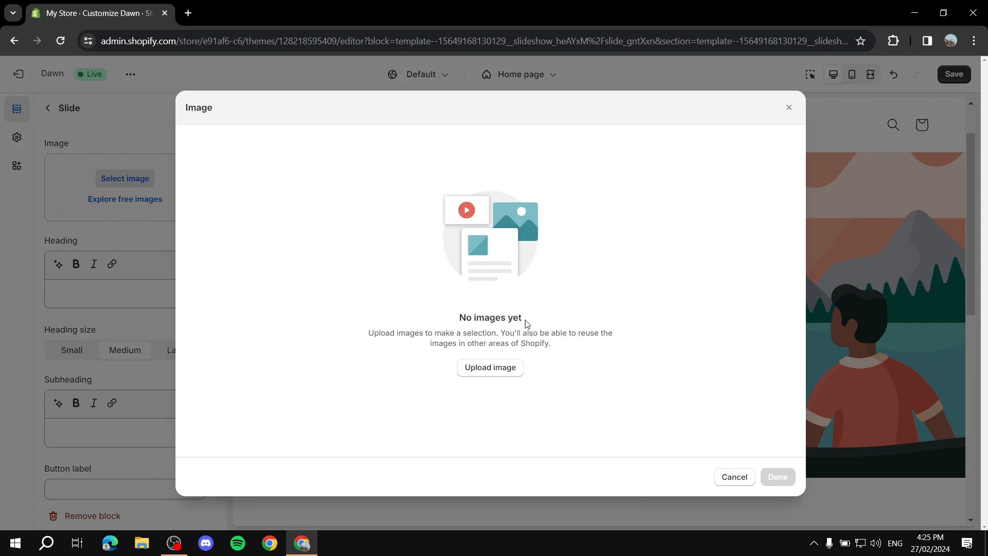
left_click(491, 369)
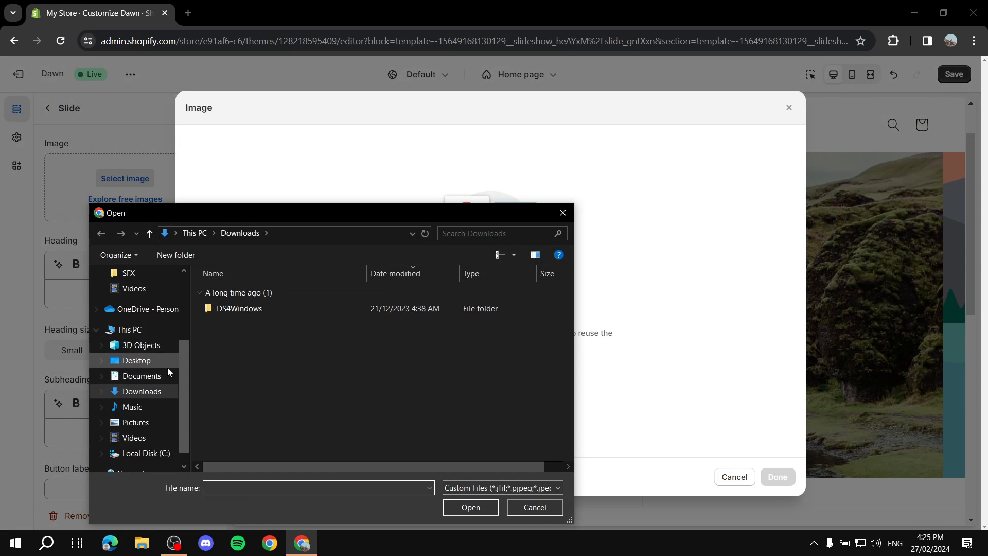
left_click(136, 361)
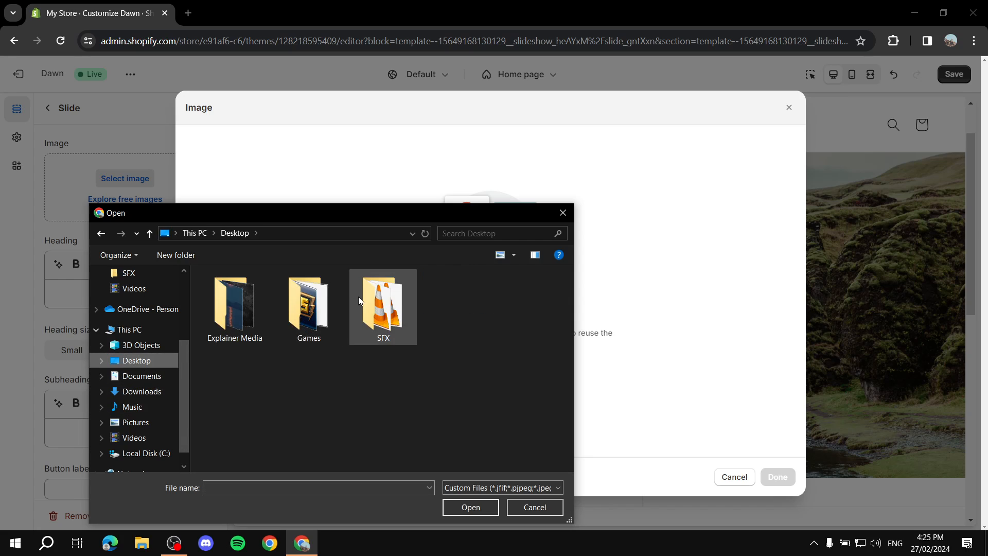
double_click(255, 306)
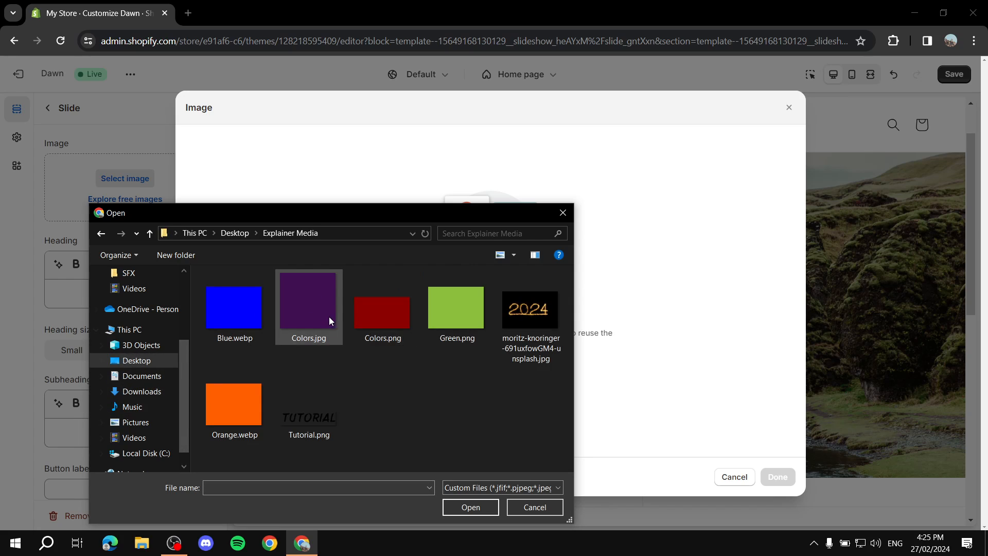
double_click(378, 298)
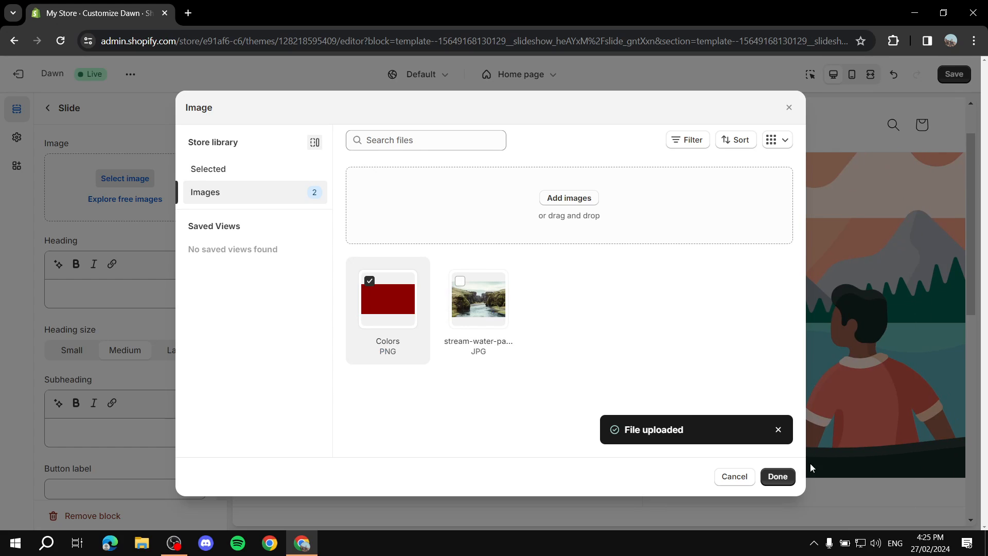
left_click(776, 475)
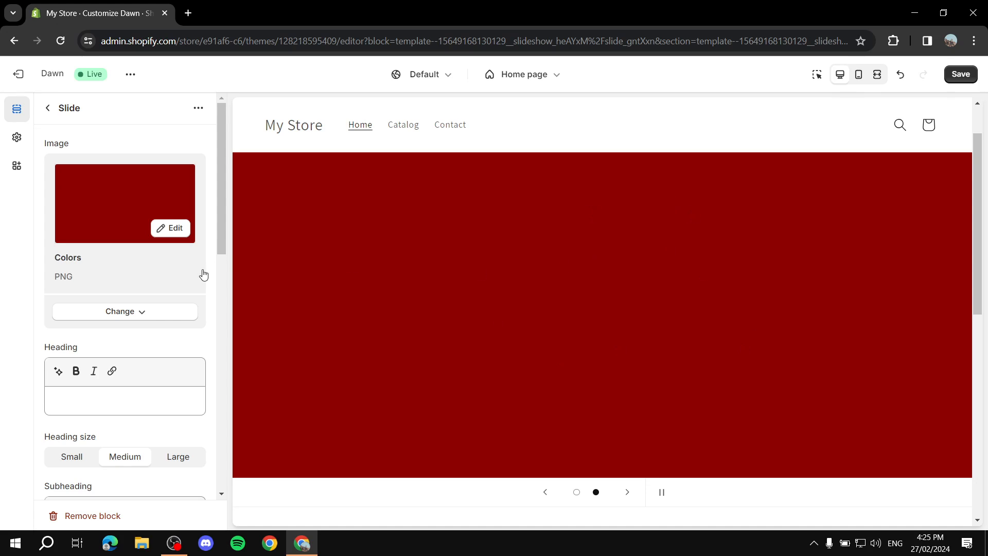
- Give the red slide the heading 'add the text'
scroll(132, 320, "down", 3)
scroll(114, 300, "up", 2)
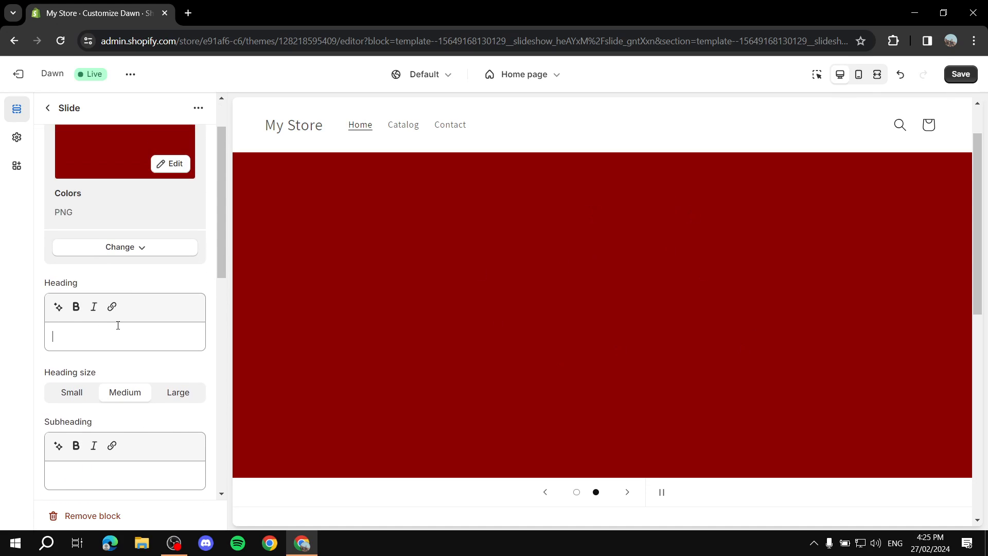
type("add")
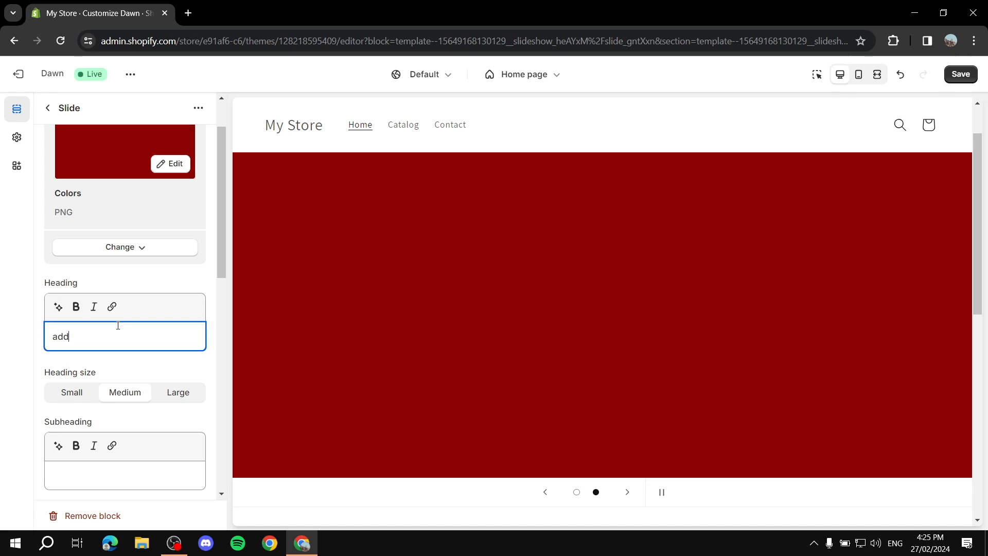
type(" the text")
left_click(17, 350)
- Turn on 'Show container on desktop' and return to the Home page section list
scroll(195, 263, "down", 3)
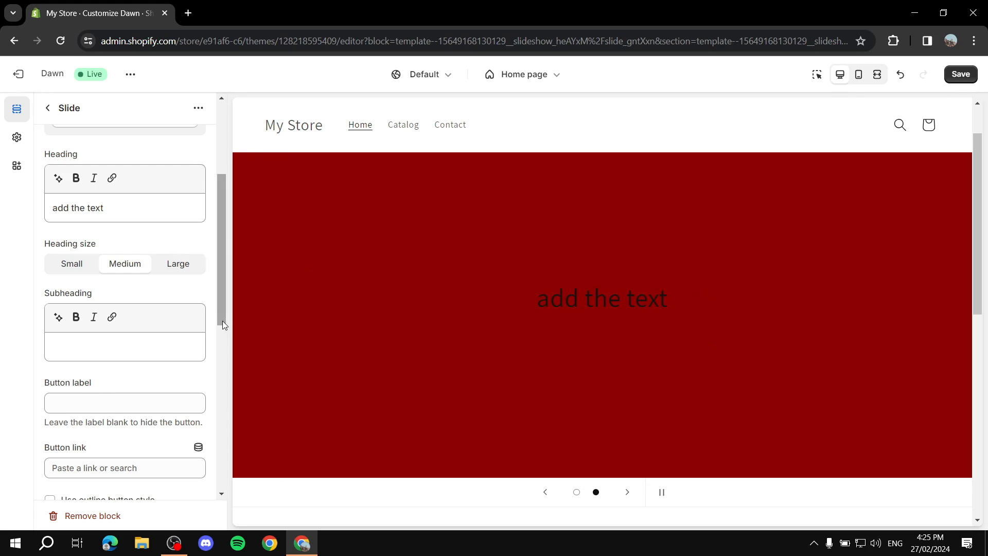
scroll(111, 314, "down", 6)
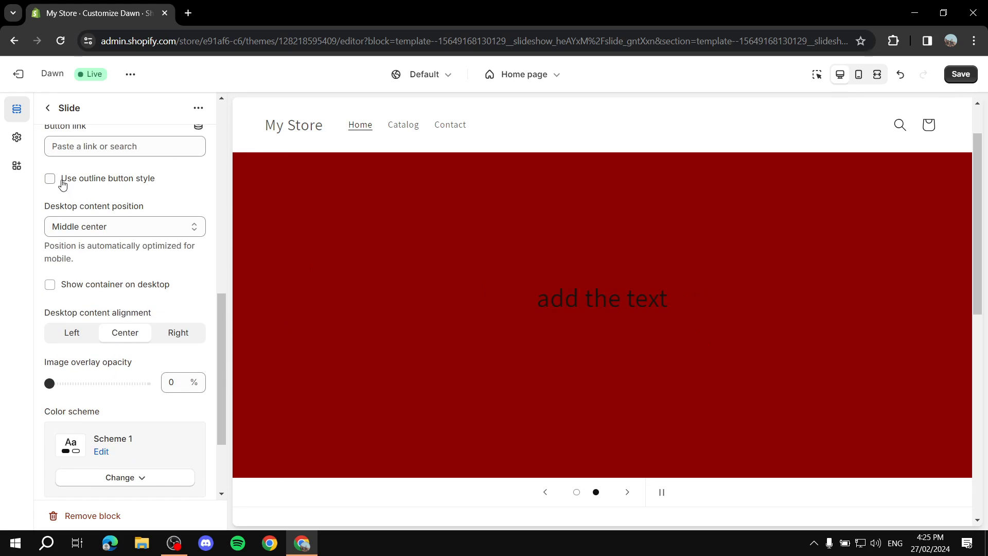
left_click(50, 284)
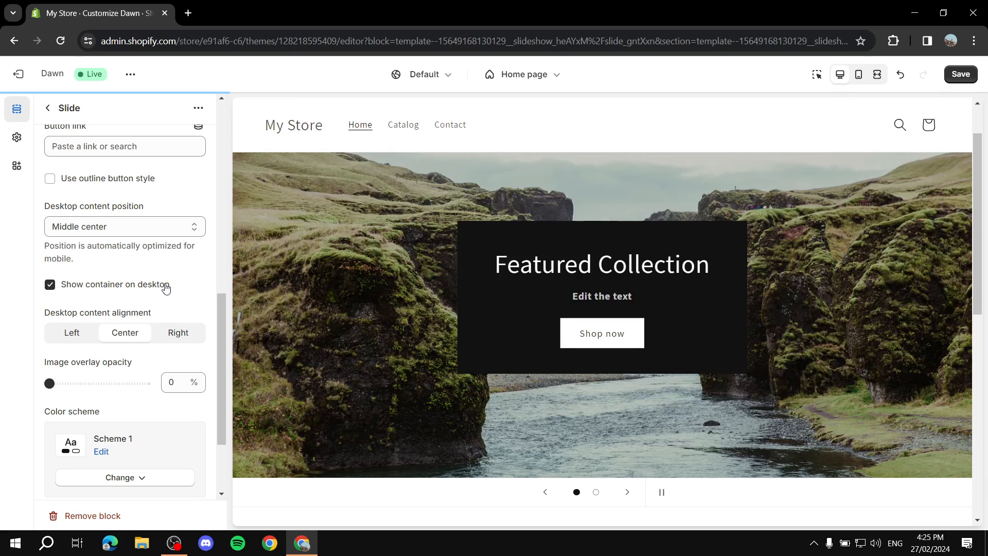
scroll(147, 288, "up", 5)
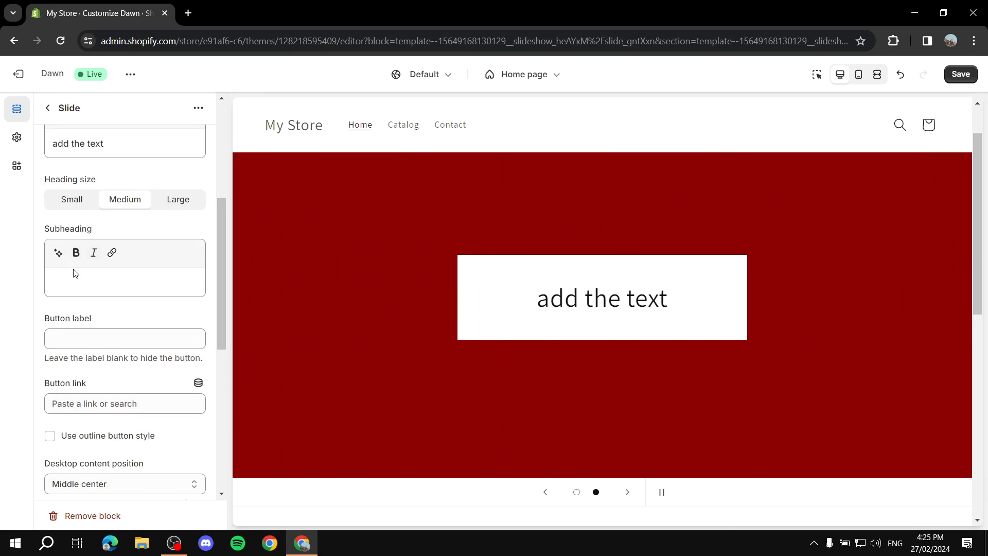
left_click(55, 109)
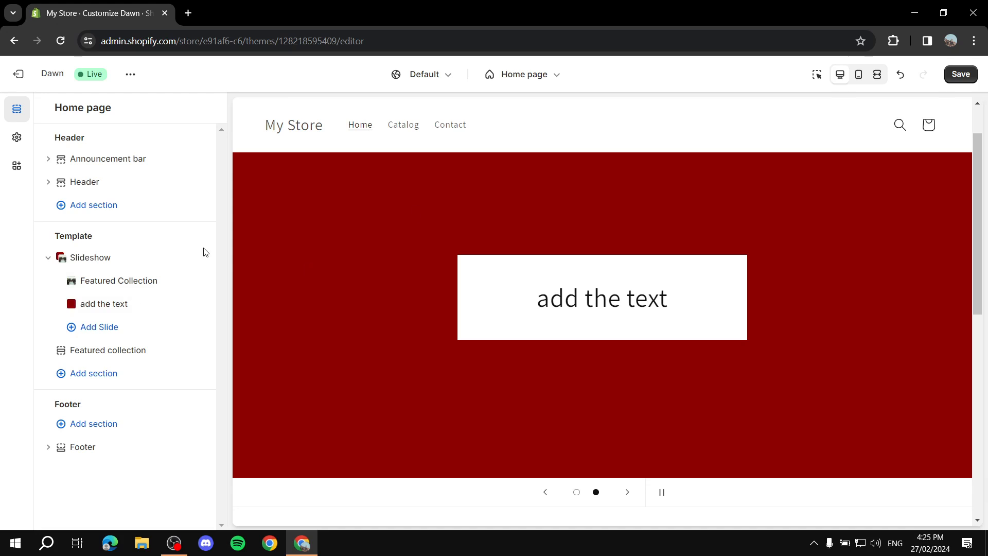
- Add a third slide to the Slideshow and open its default 'Image slide' settings
left_click(107, 329)
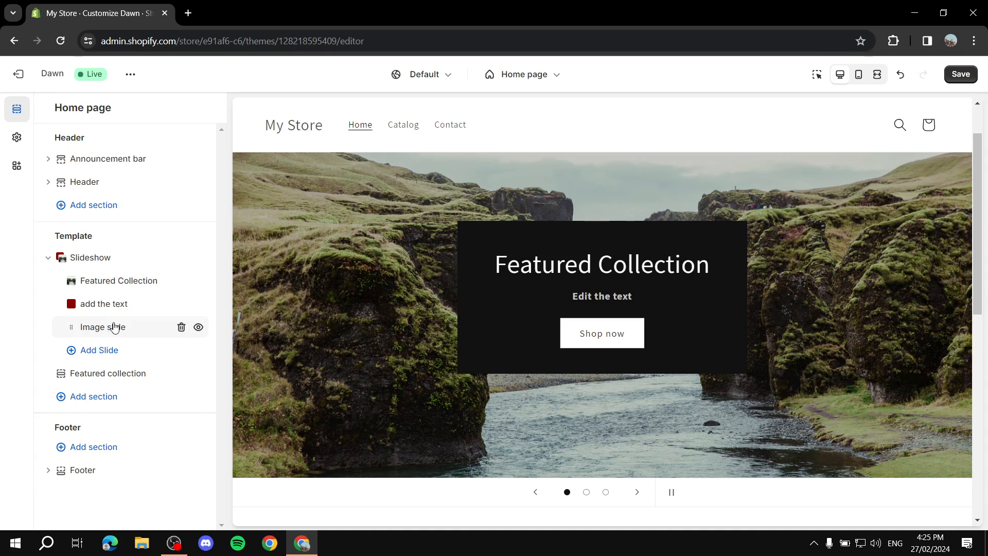
left_click(111, 328)
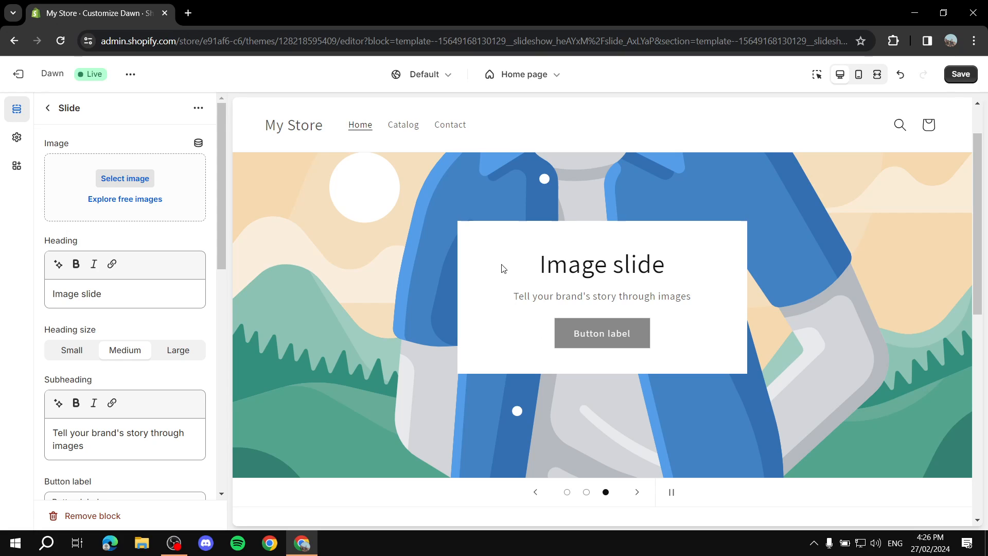
scroll(544, 331, "down", 2)
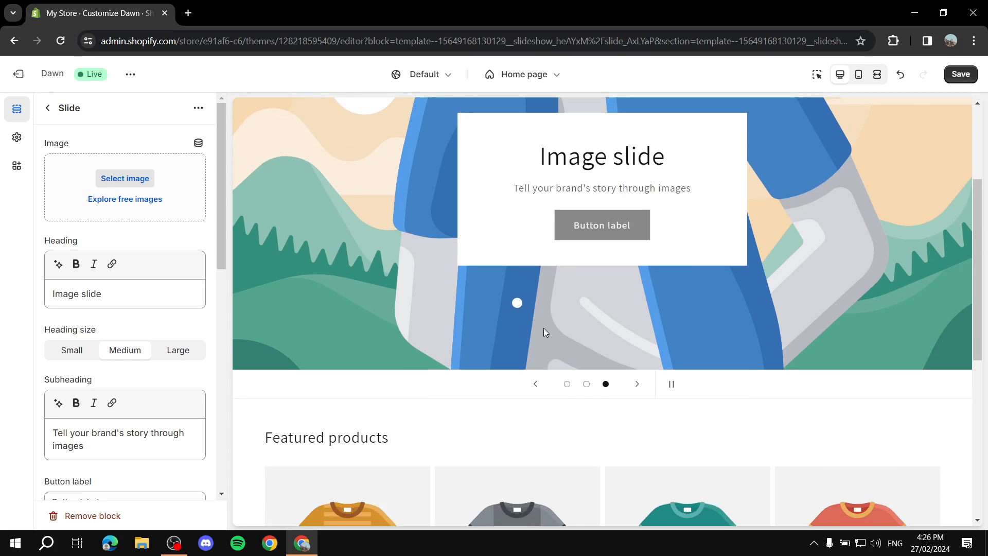
scroll(544, 331, "up", 3)
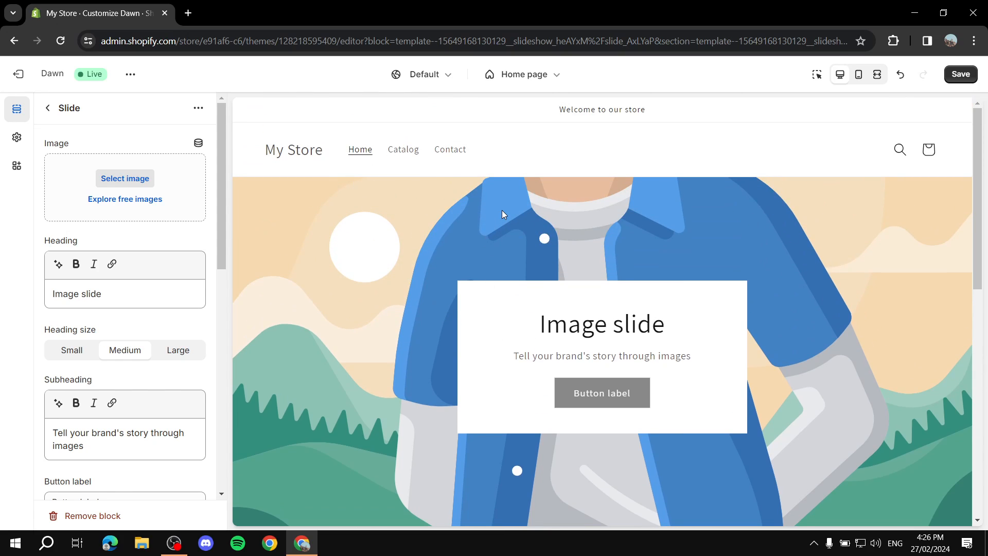